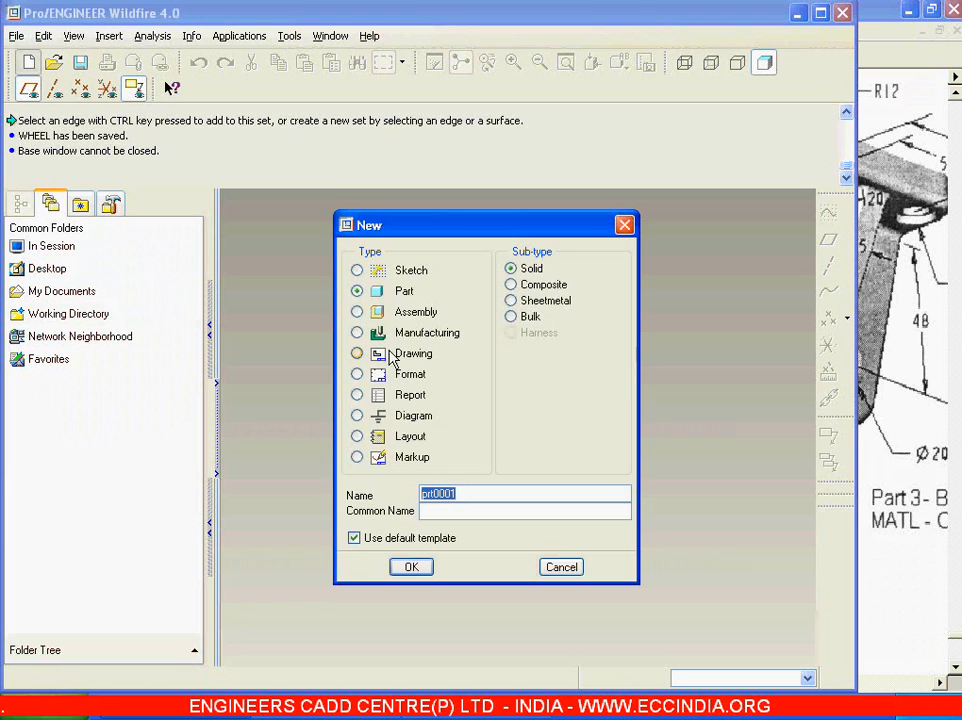
- Create a new design assembly named wheel using the default template
type("wheel")
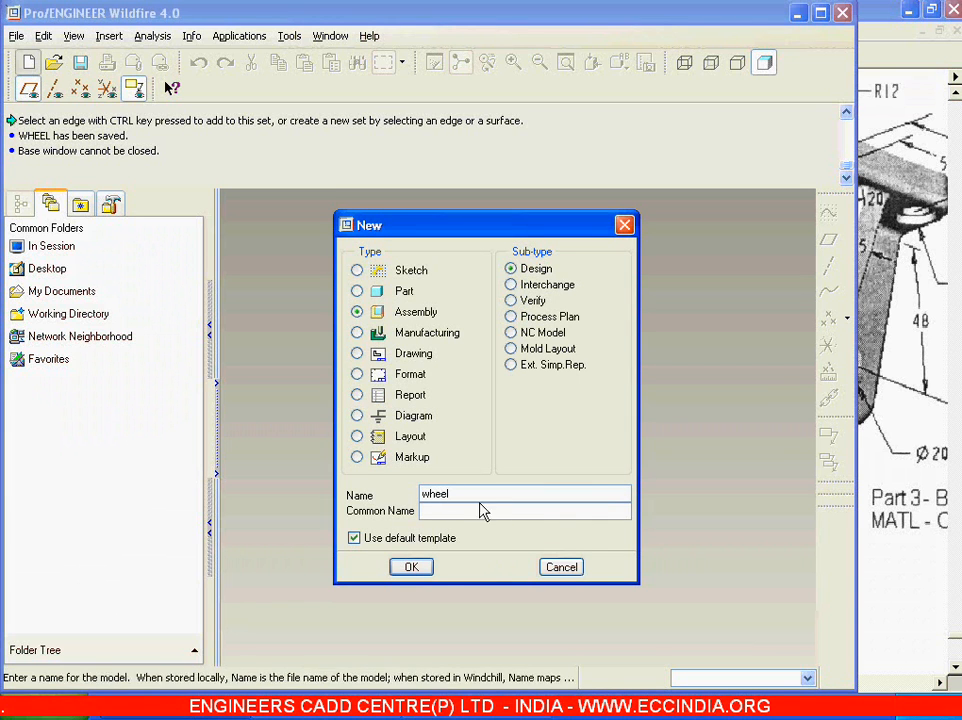
left_click(412, 567)
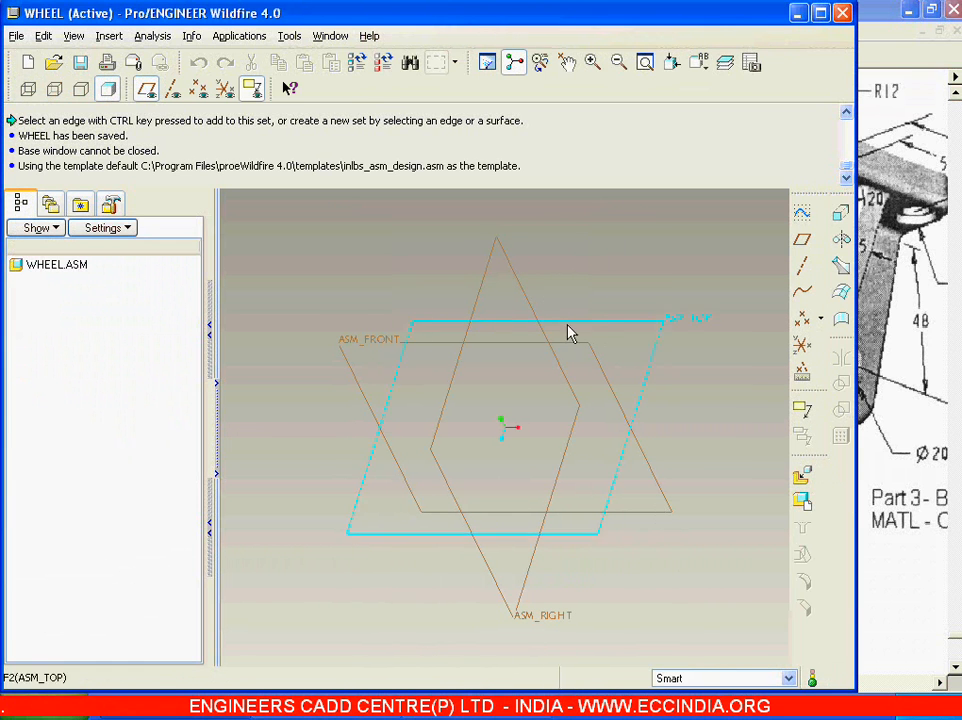
- Add base_plate.prt to the assembly and fix it in place with a Default constraint
left_click(804, 478)
double_click(343, 239)
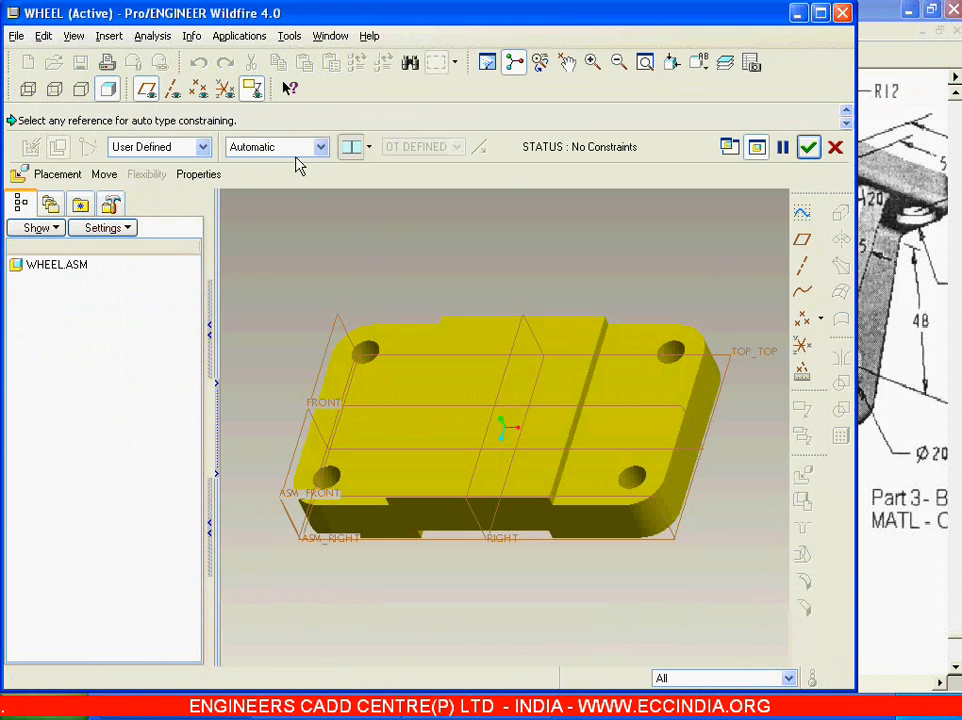
left_click(320, 147)
left_click(287, 340)
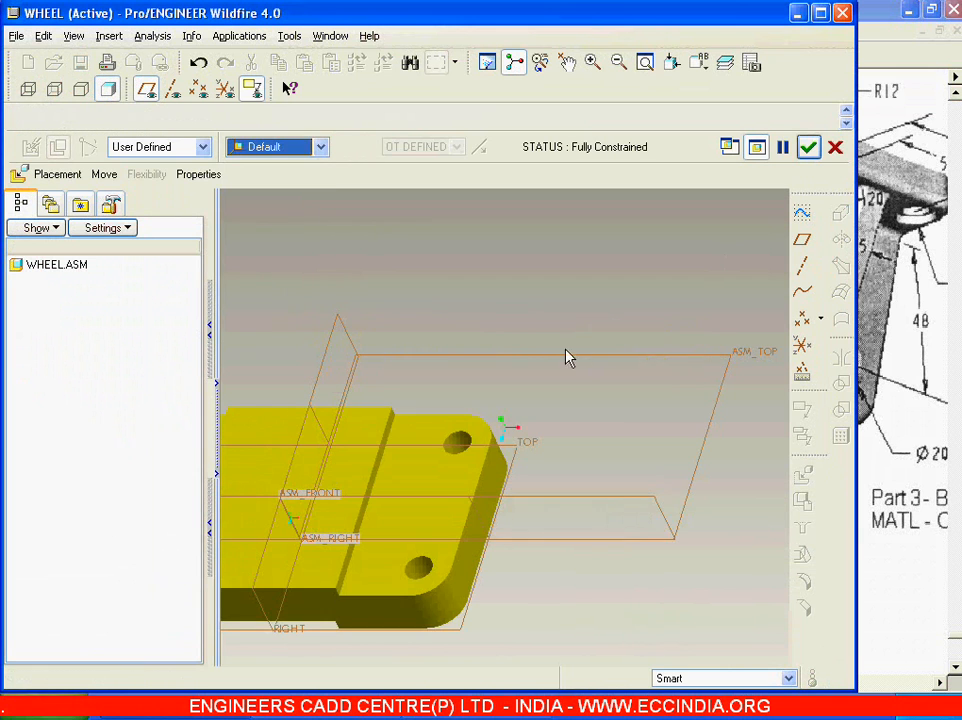
left_click(808, 147)
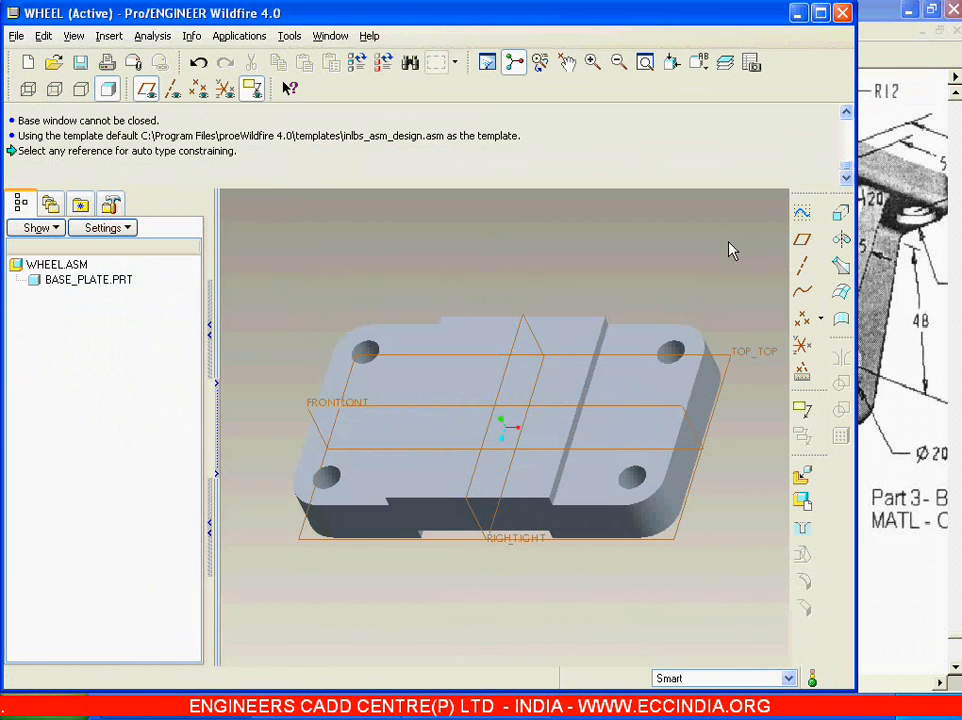
scroll(449, 522, "up", 2)
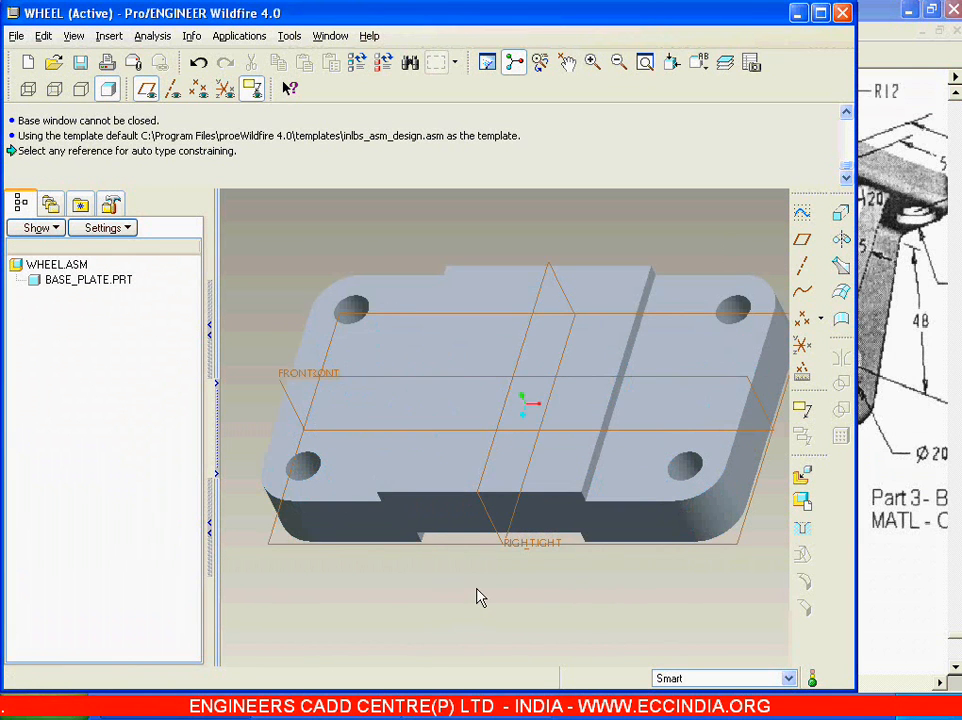
scroll(478, 597, "down", 2)
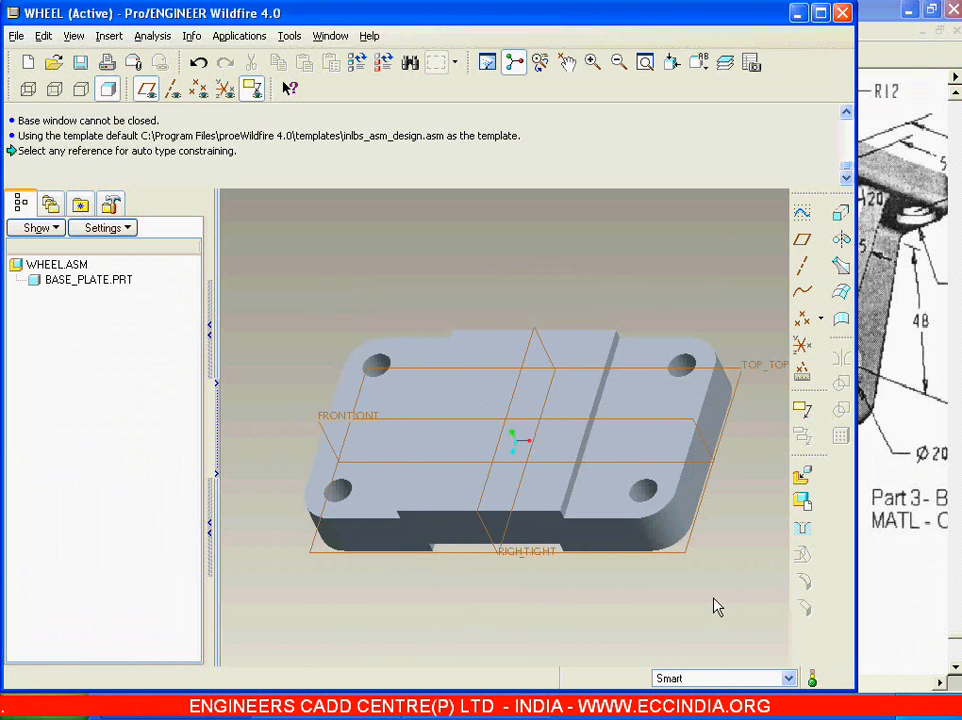
- Add bracket.prt and align one of its mounting holes with the base plate's near corner hole using an Insert constraint
left_click(802, 480)
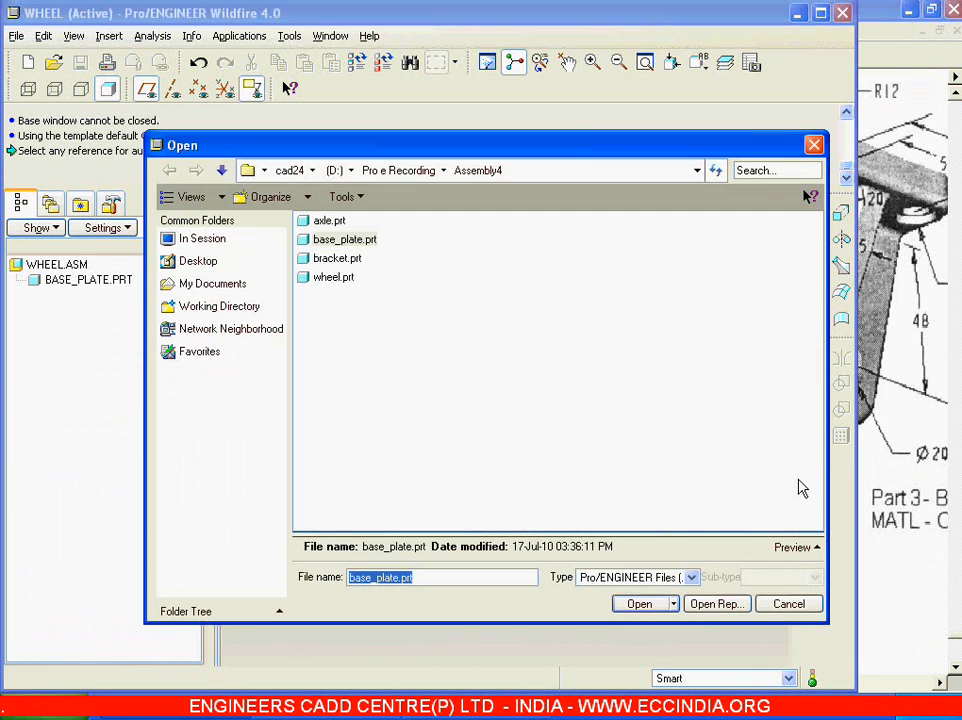
double_click(337, 260)
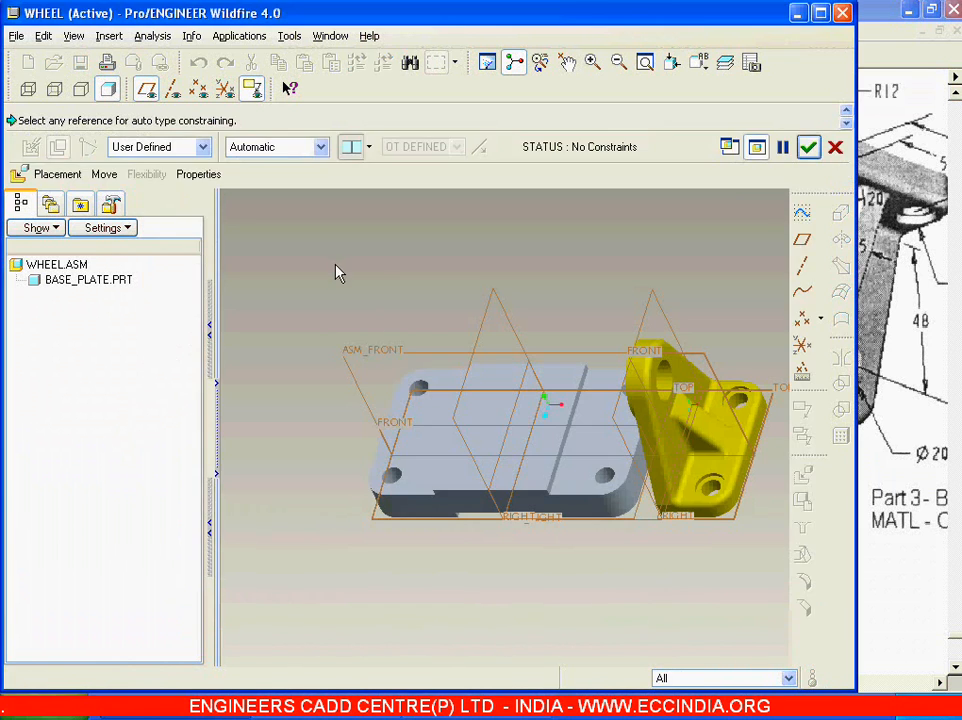
scroll(720, 512, "up", 3)
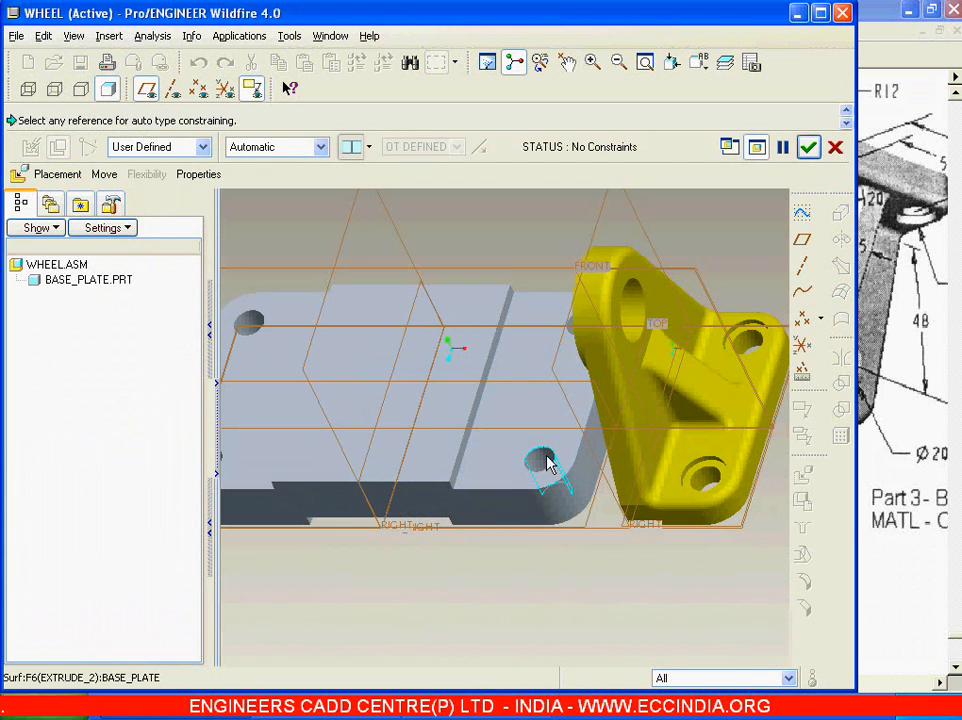
scroll(709, 446, "up", 4)
scroll(709, 450, "down", 4)
middle_click_drag(672, 587, 680, 575)
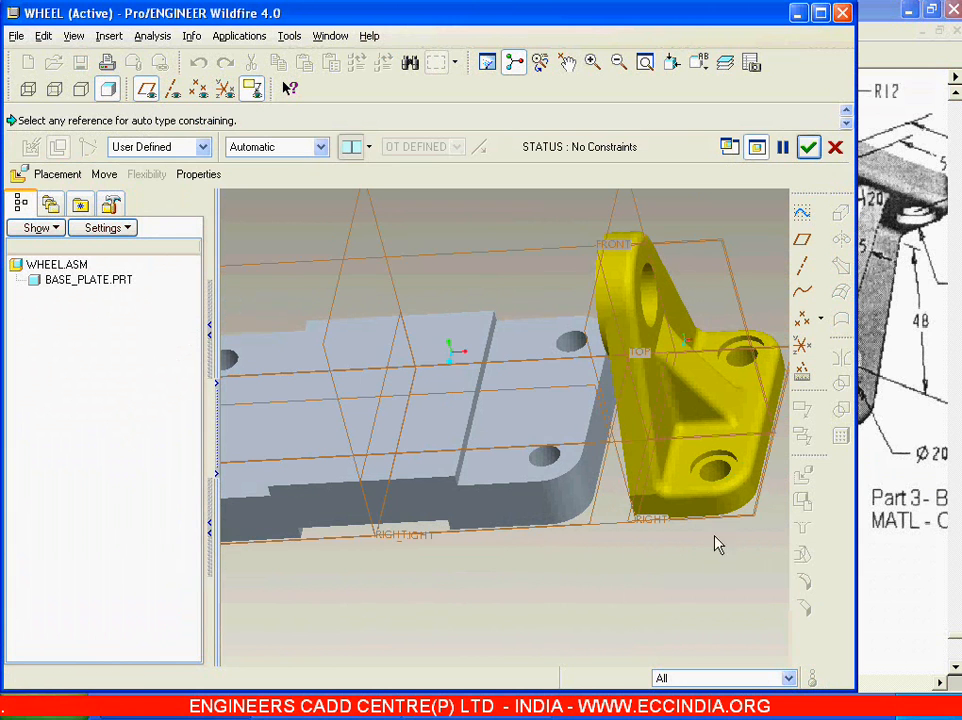
left_click(715, 481)
left_click(549, 457)
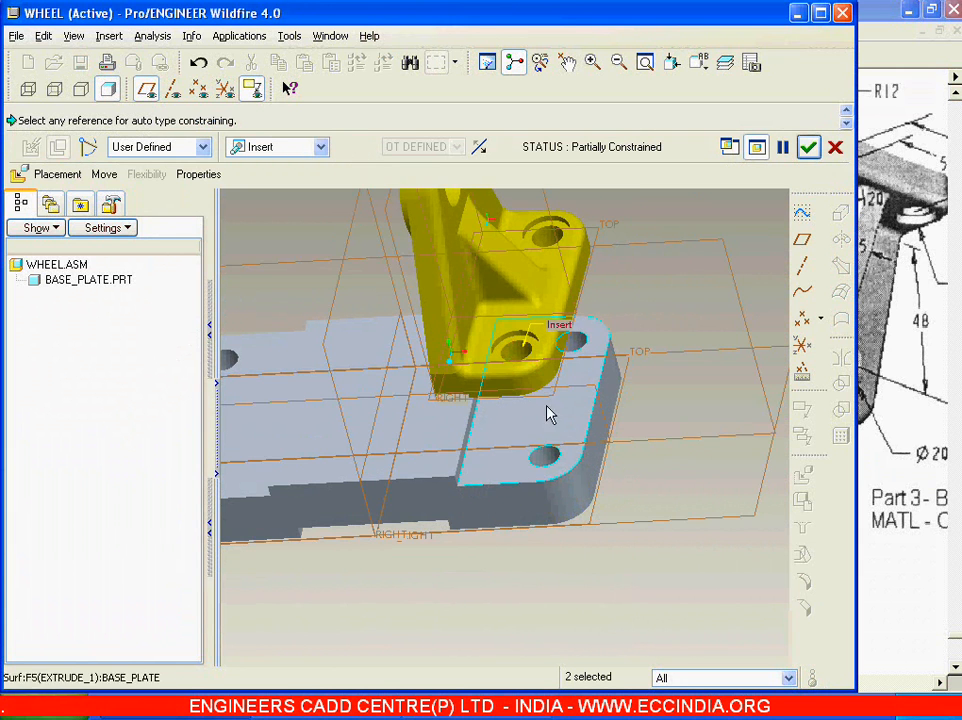
- Add a coincident Mate constraint between the bracket's bottom face and the top face at the base plate's end
left_click(79, 178)
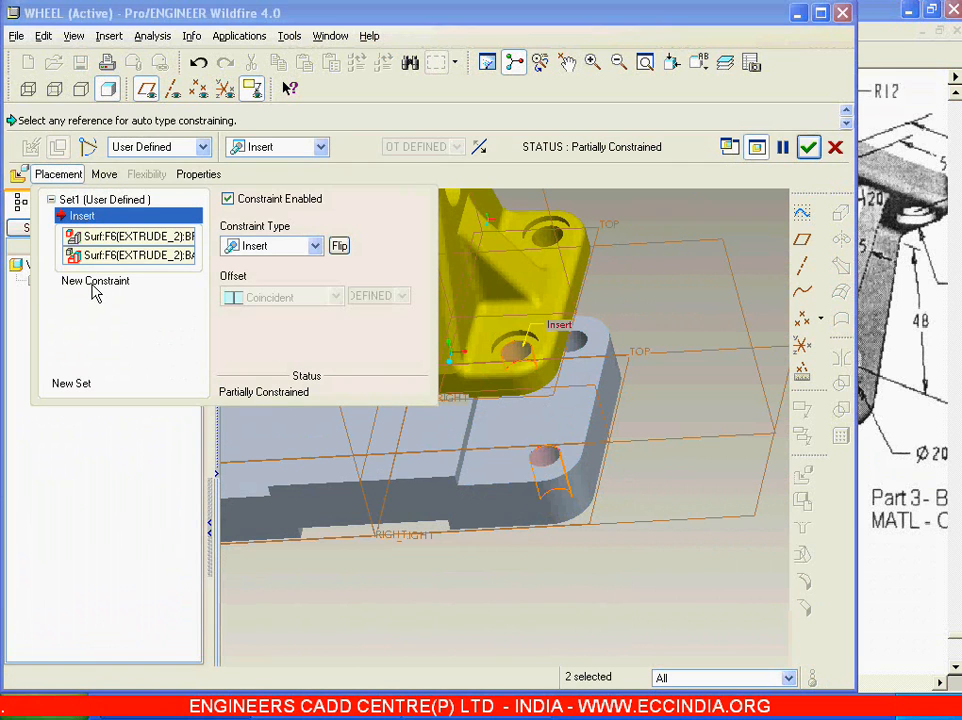
left_click(110, 286)
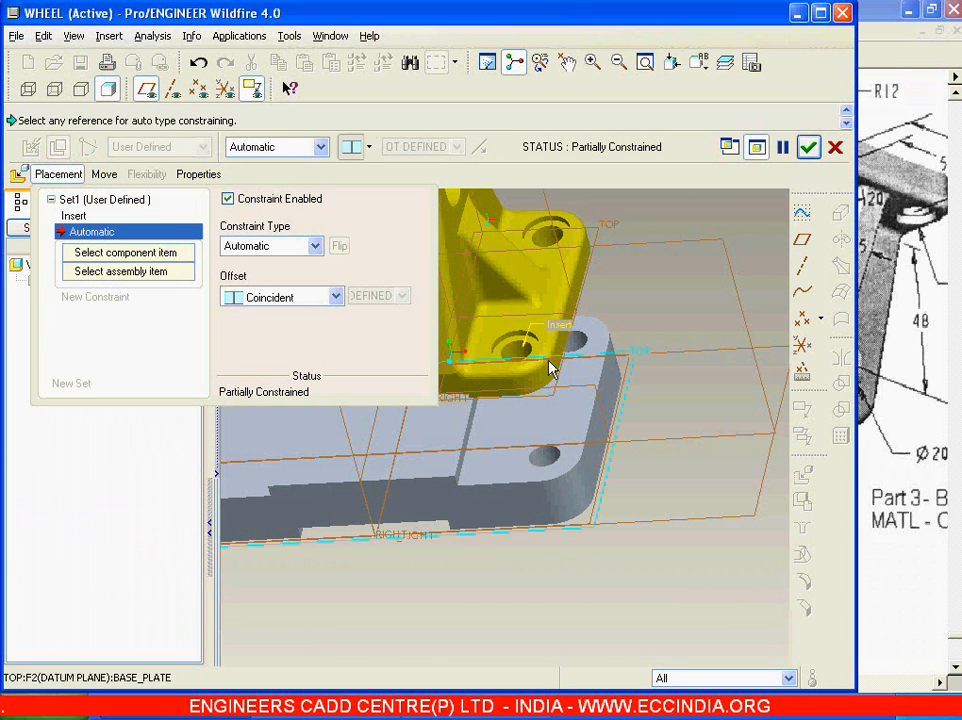
left_click(577, 422)
middle_click_drag(575, 419, 537, 292)
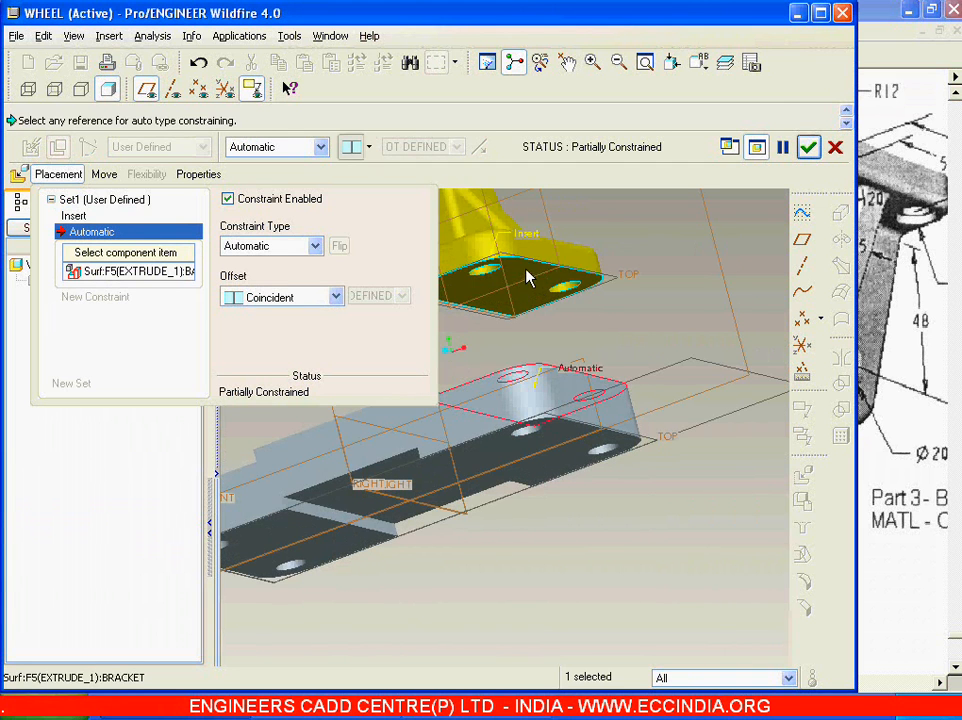
left_click(530, 280)
middle_click_drag(601, 414, 631, 412, "ctrl+alt")
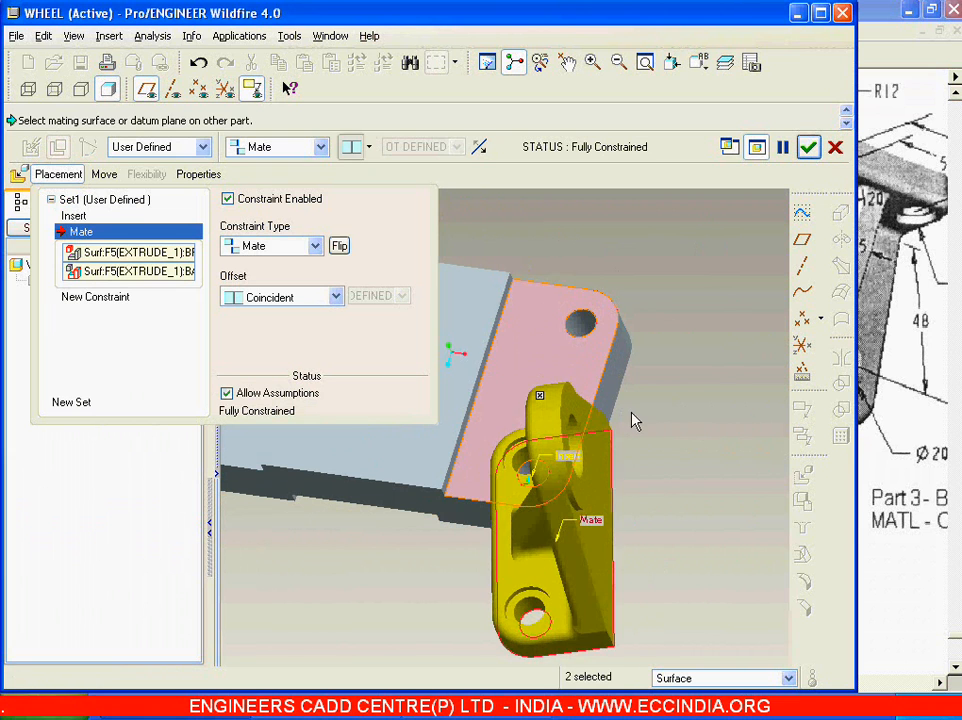
- Add an Insert constraint between the bracket's other mounting hole and the base plate's far corner hole, and accept the placement
left_click(98, 296)
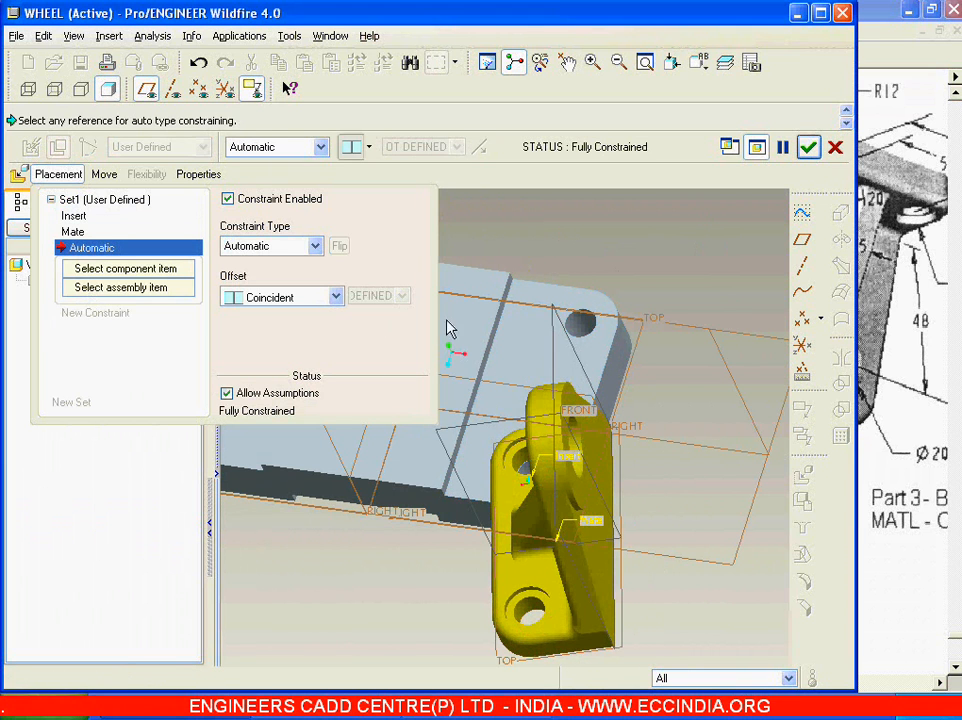
left_click(523, 609)
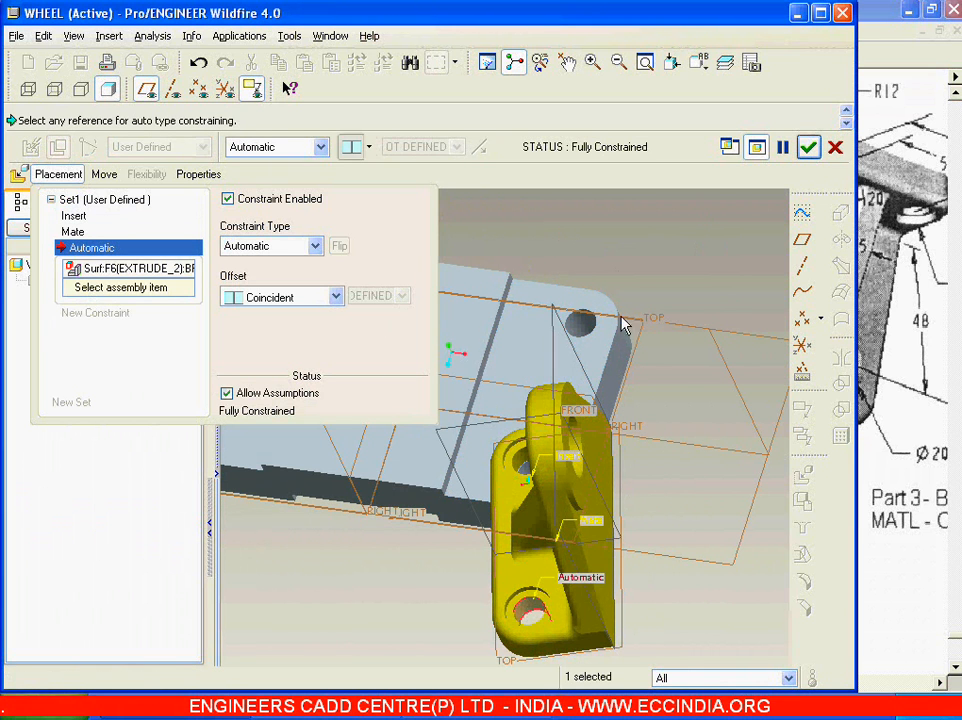
left_click(580, 323)
scroll(616, 490, "down", 5)
scroll(616, 490, "up", 4)
mouse_move(616, 490)
middle_mouse_down()
mouse_move(659, 410)
mouse_move(633, 414)
middle_mouse_up()
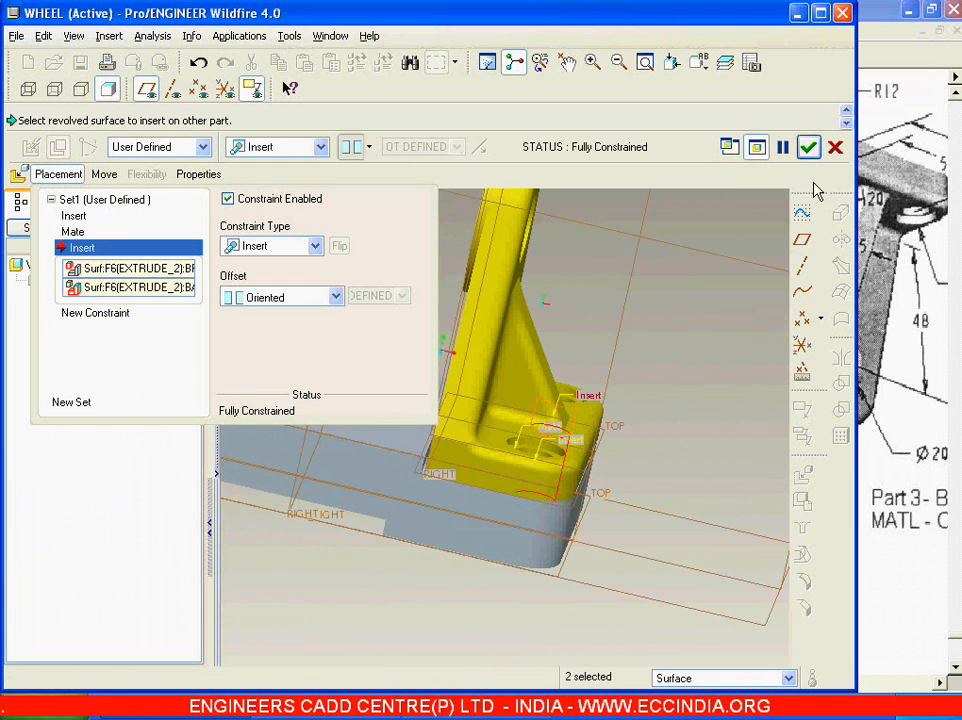
left_click(808, 147)
key("ctrl+d")
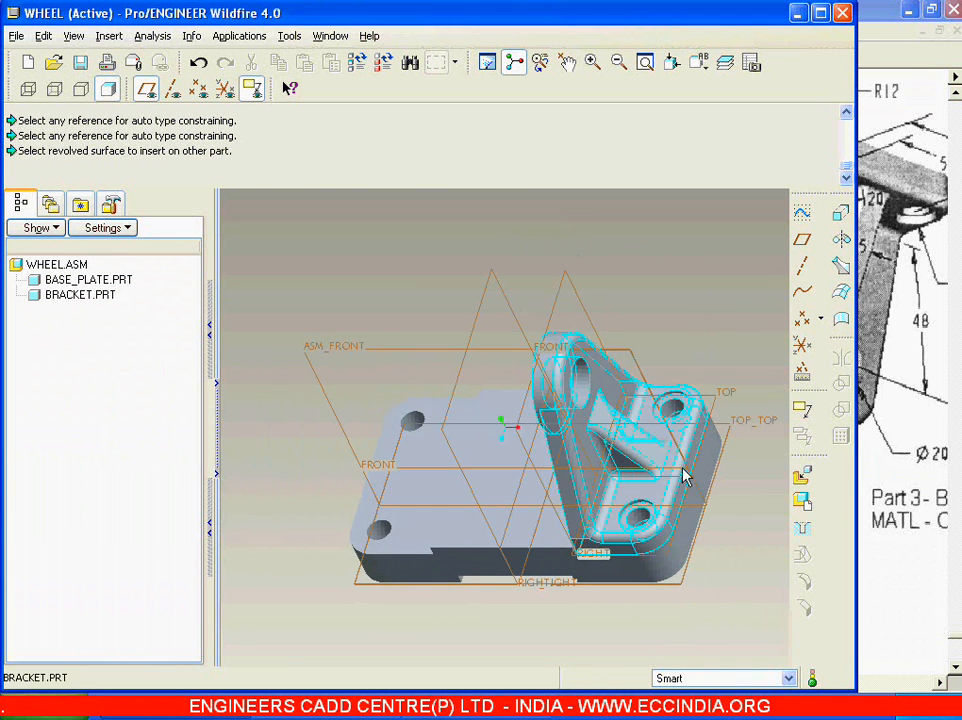
- Add a second bracket.prt and constrain one mounting hole with Insert to a corner hole at the base plate's opposite end
left_click(801, 486)
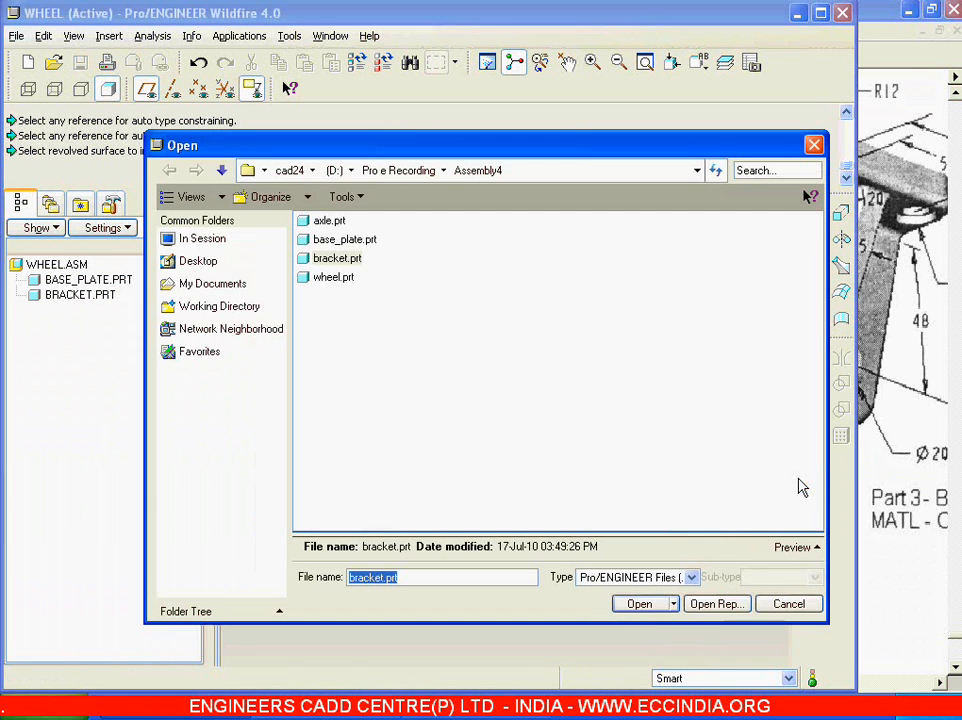
double_click(325, 268)
middle_click_drag(704, 530, 251, 539)
scroll(400, 563, "down", 3)
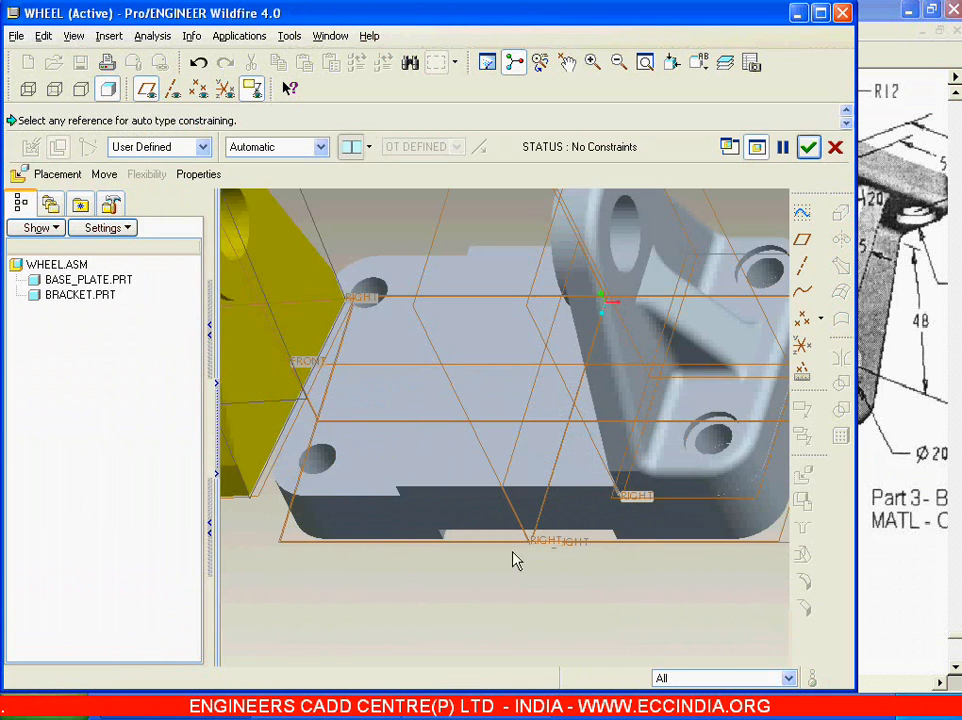
middle_click_drag(489, 579, 752, 592, "shift")
left_click(586, 483)
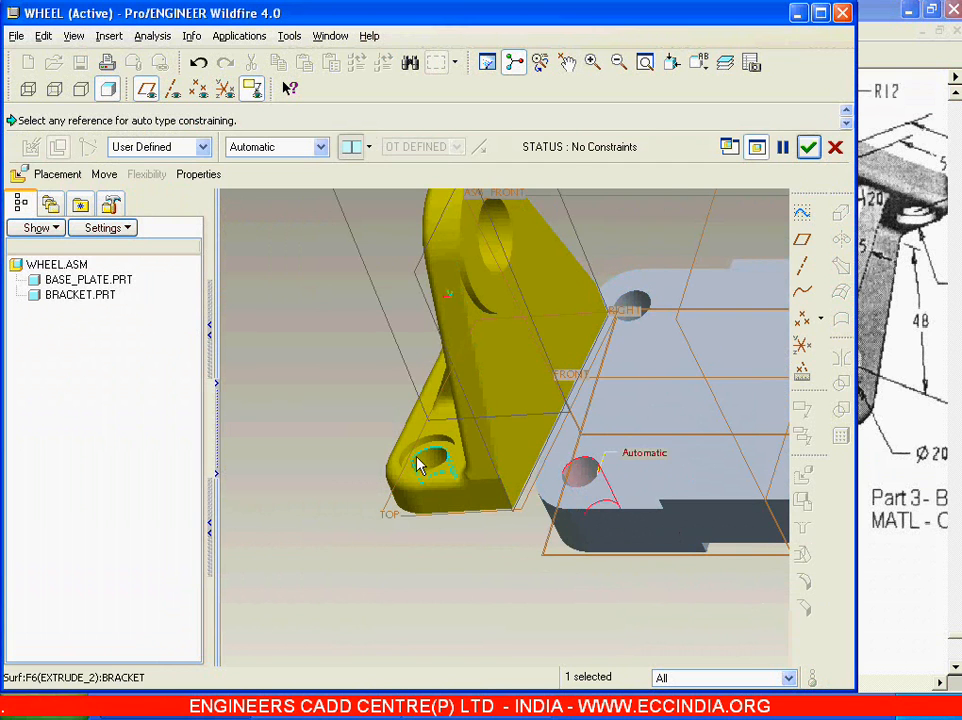
left_click(428, 465)
scroll(509, 573, "up", 3)
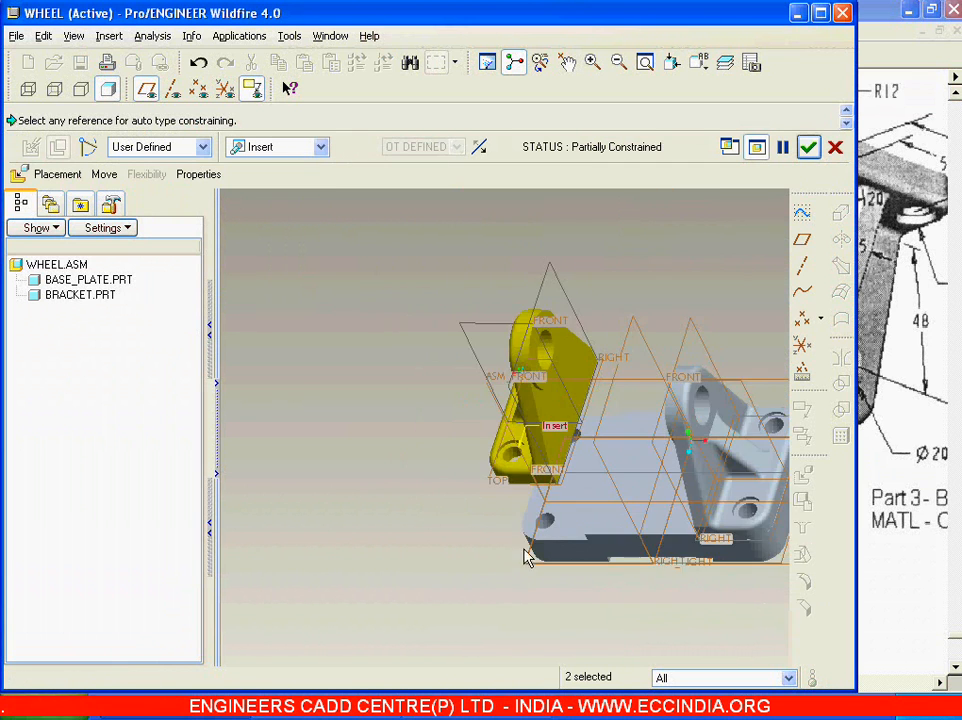
- Add an Insert constraint between the second bracket's other mounting hole and the remaining base plate hole
middle_click_drag(509, 573, 590, 520)
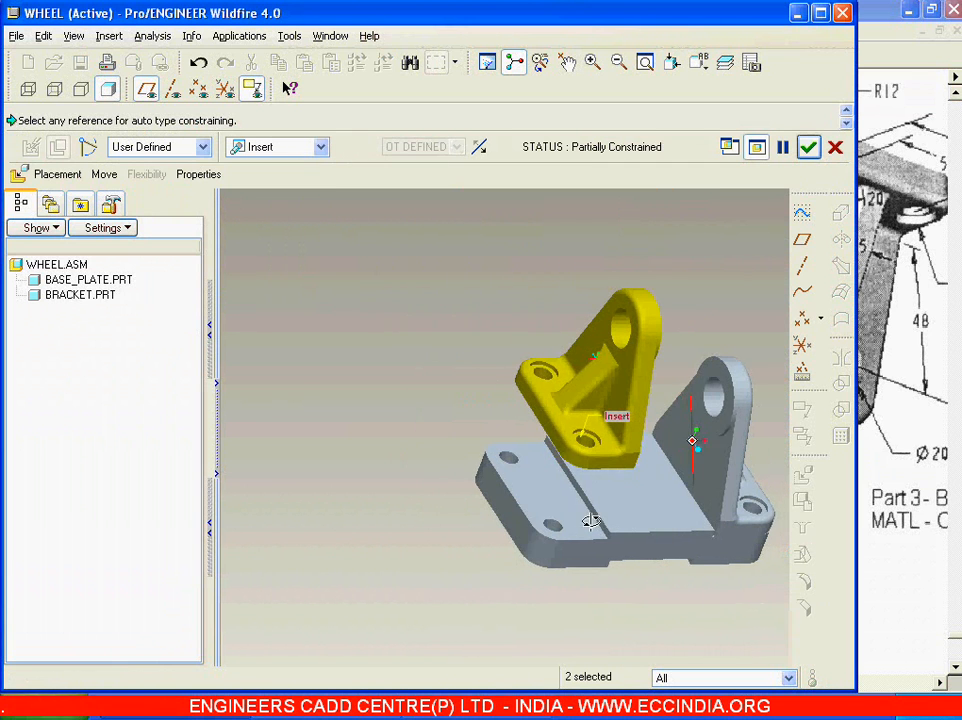
scroll(541, 380, "down", 4)
left_click(541, 384)
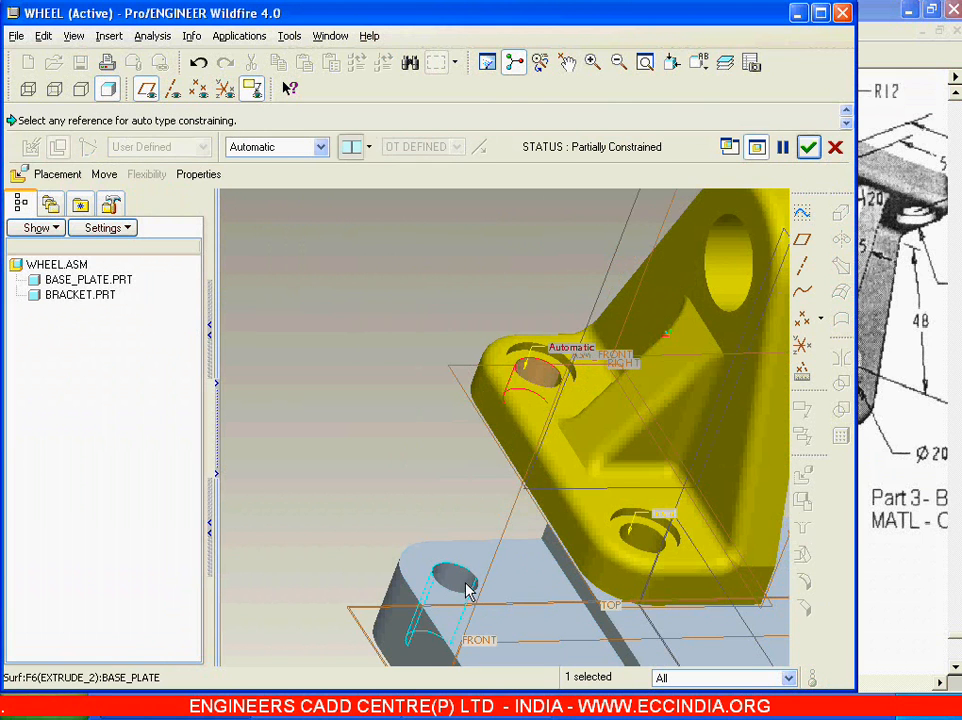
left_click(466, 590)
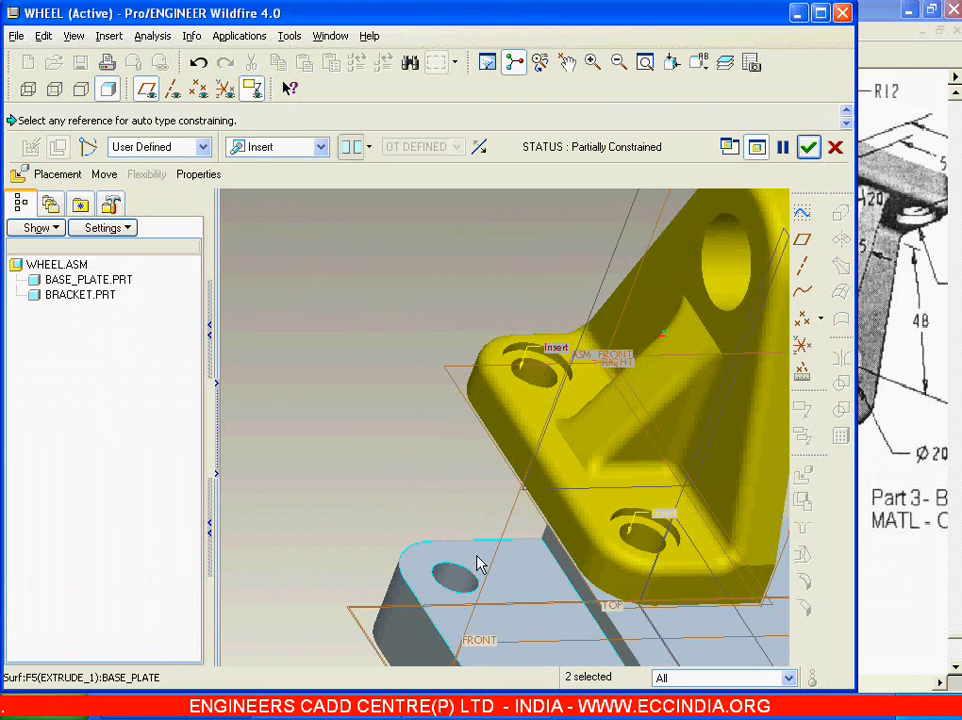
- Mate the second bracket's bottom face coincident with the base plate's top face and accept the placement
left_click(500, 558)
middle_click_drag(507, 554, 660, 312)
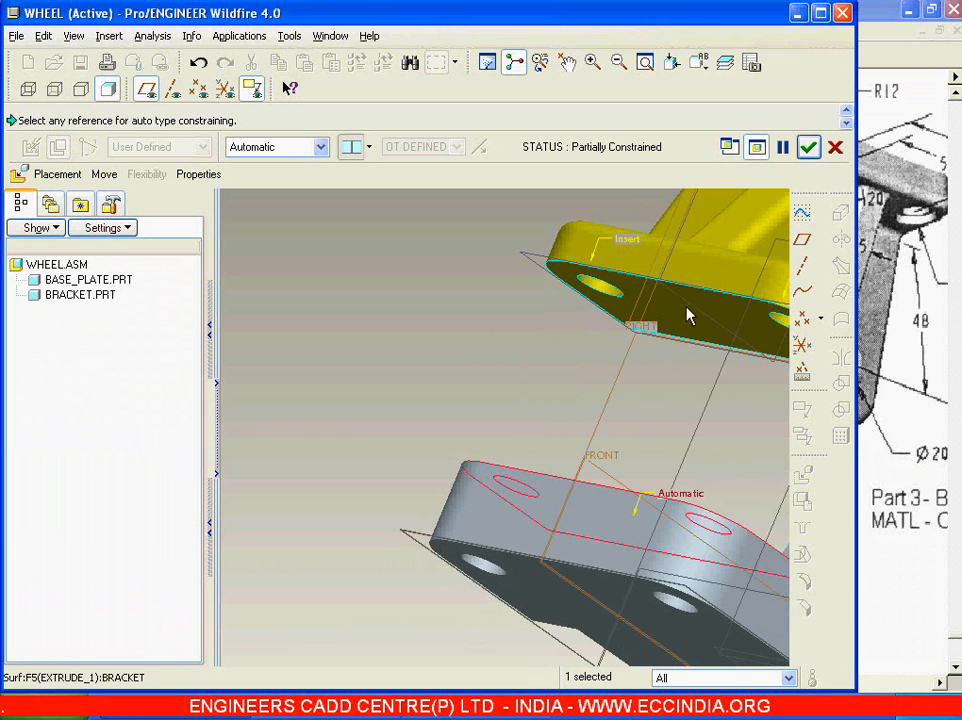
left_click(678, 315)
scroll(482, 462, "up", 3)
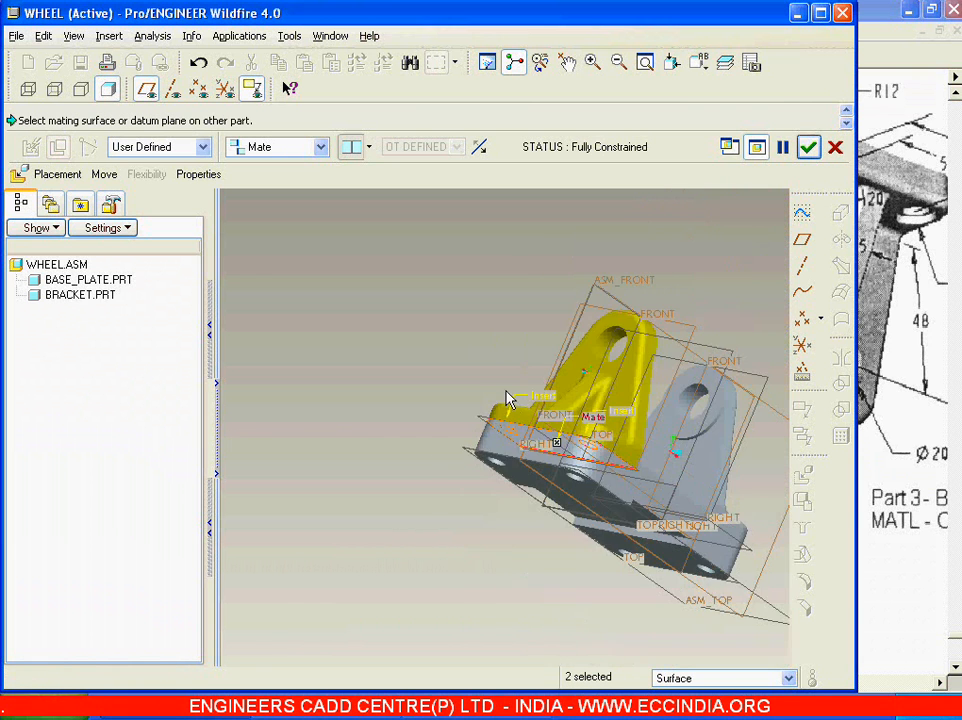
middle_click_drag(485, 458, 434, 459)
scroll(616, 486, "down", 3)
scroll(616, 486, "up", 3)
middle_click_drag(616, 488, 740, 400)
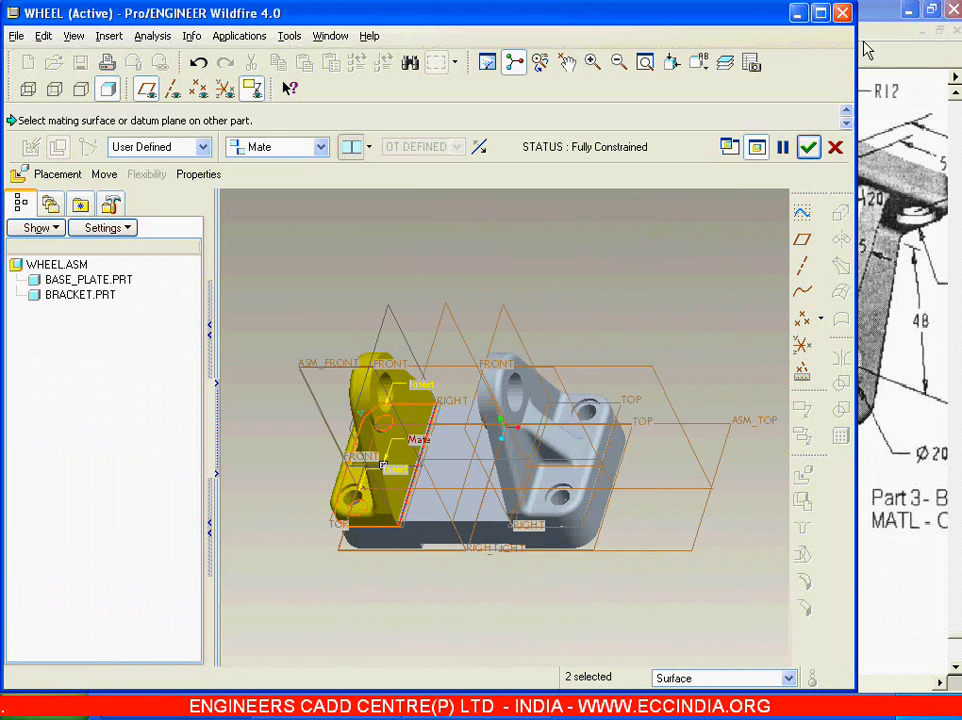
left_click(808, 148)
middle_click_drag(512, 277, 680, 262)
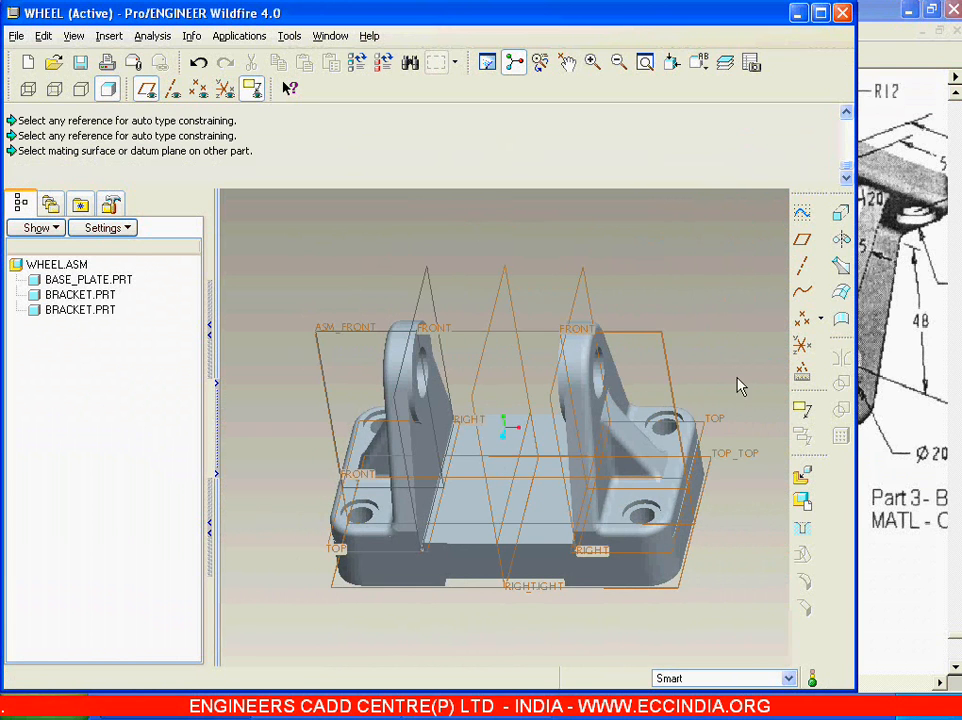
- Add wheel.prt and align its hub bore with the first bracket's upper hole using an Insert constraint
left_click(802, 476)
double_click(333, 277)
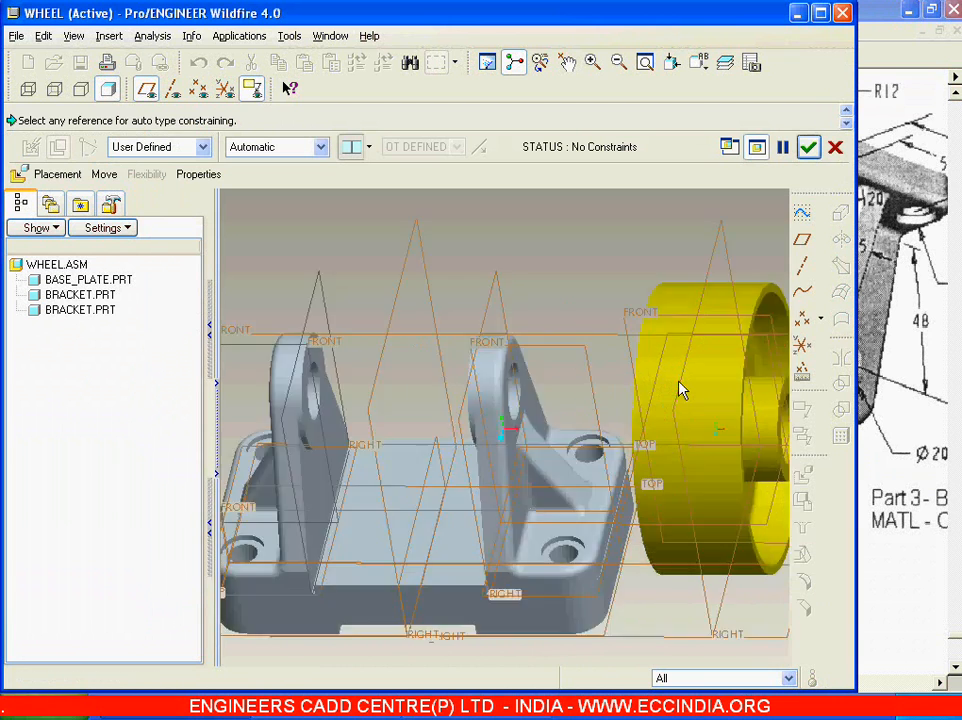
middle_click_drag(687, 399, 743, 437)
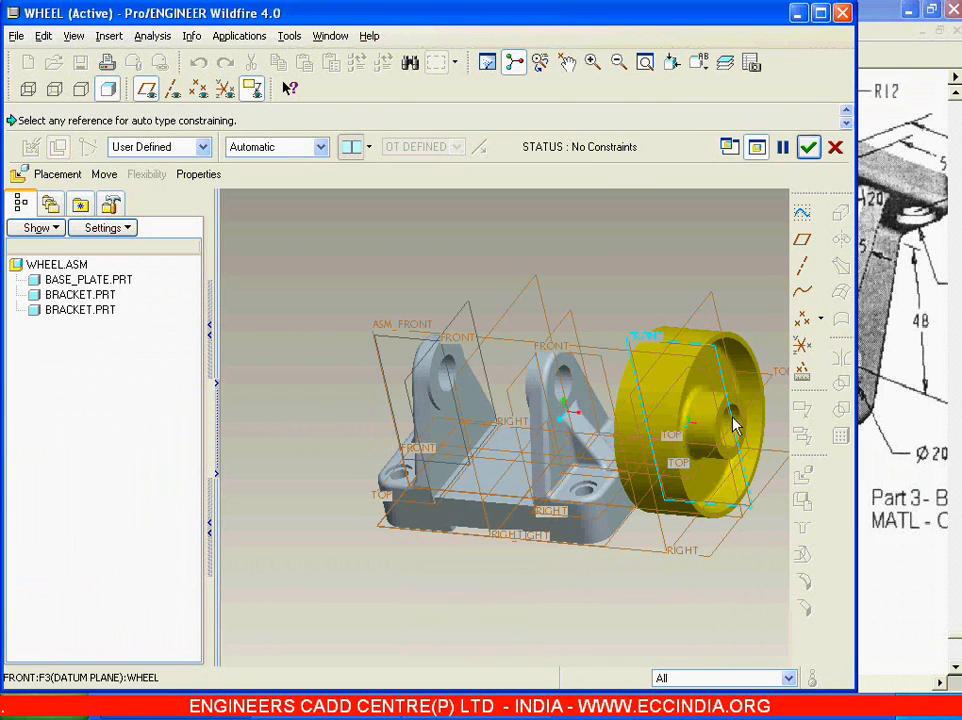
scroll(736, 425, "down", 3)
left_click(743, 407)
scroll(743, 407, "up", 5)
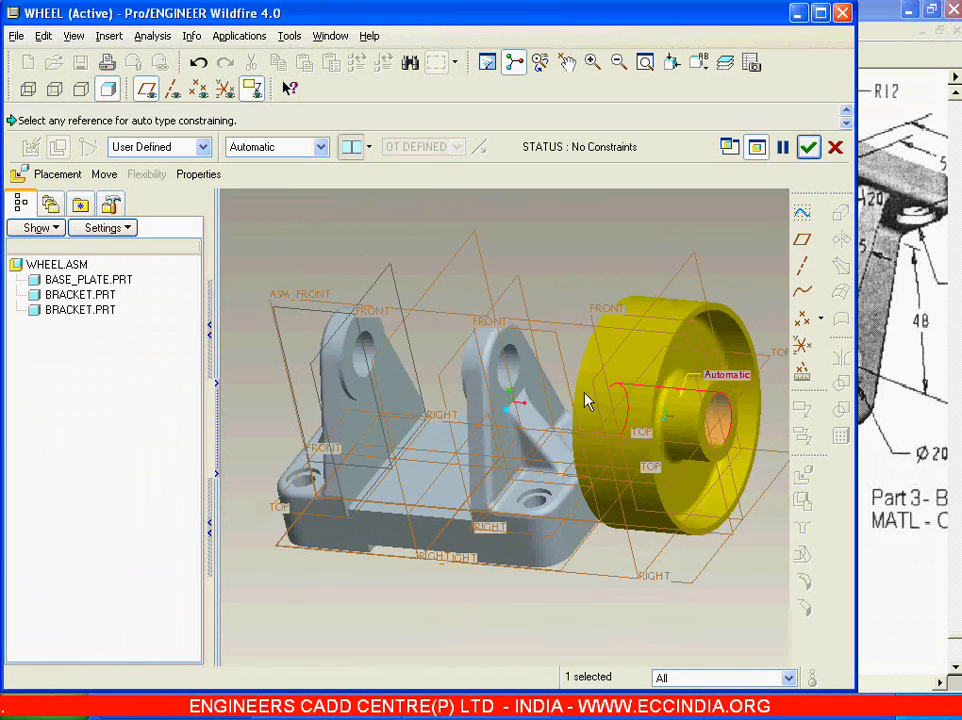
left_click(515, 368)
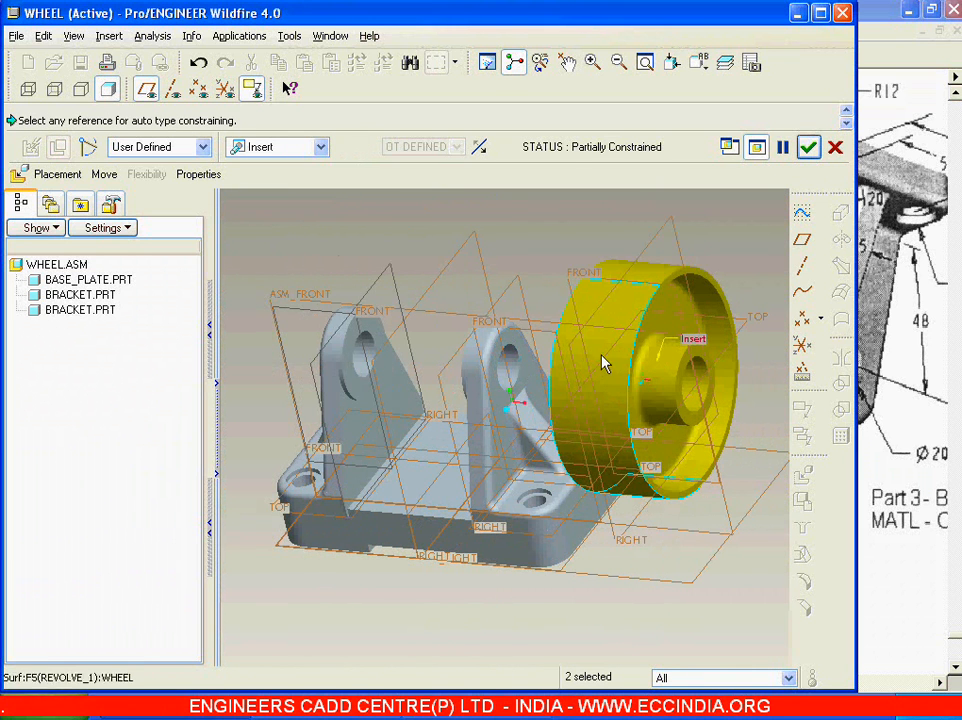
- Align the wheel's RIGHT datum plane coincident with ASM_RIGHT and accept the wheel's placement
left_click(652, 250)
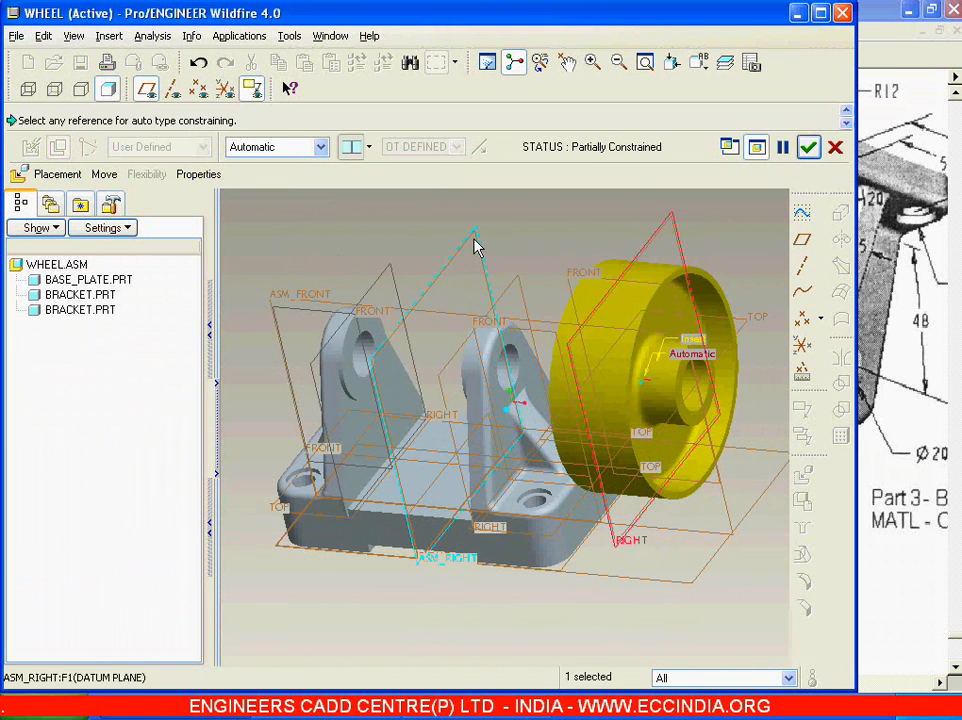
left_click(475, 245)
left_click(369, 147)
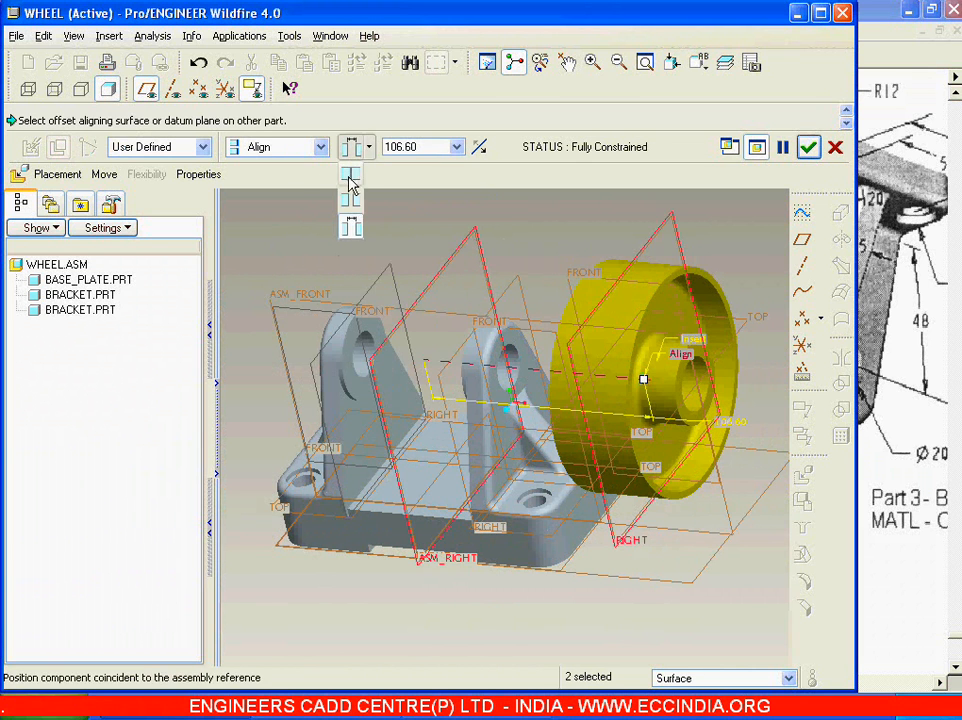
left_click(353, 176)
middle_click_drag(586, 303, 760, 200)
left_click(808, 147)
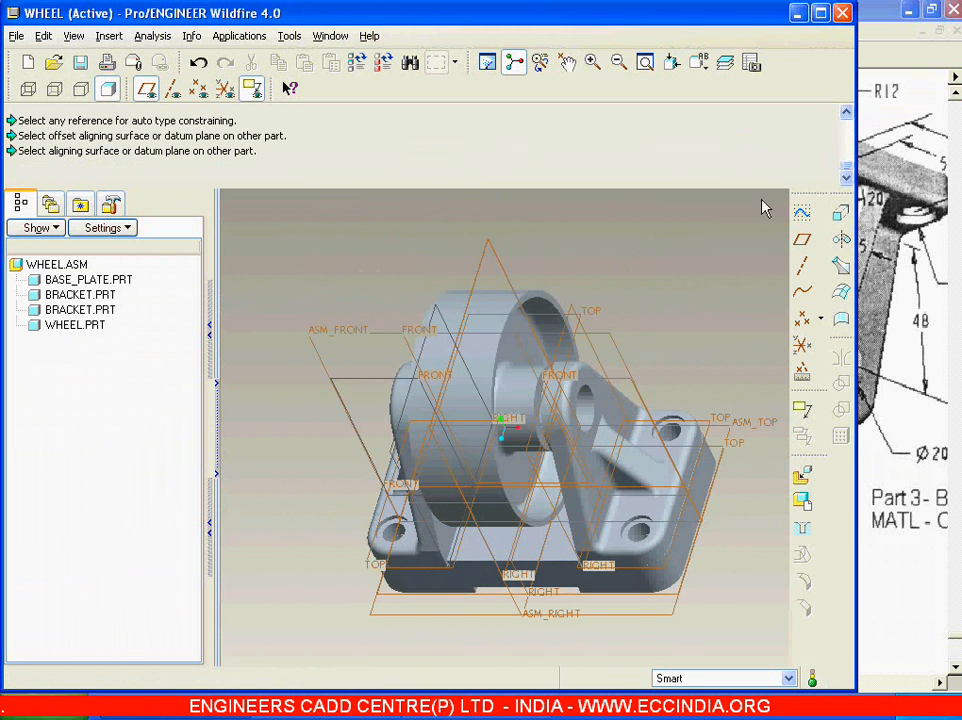
- Add axle.prt and align its cylindrical surface with the bracket's upper hole using an Insert constraint
left_click(804, 479)
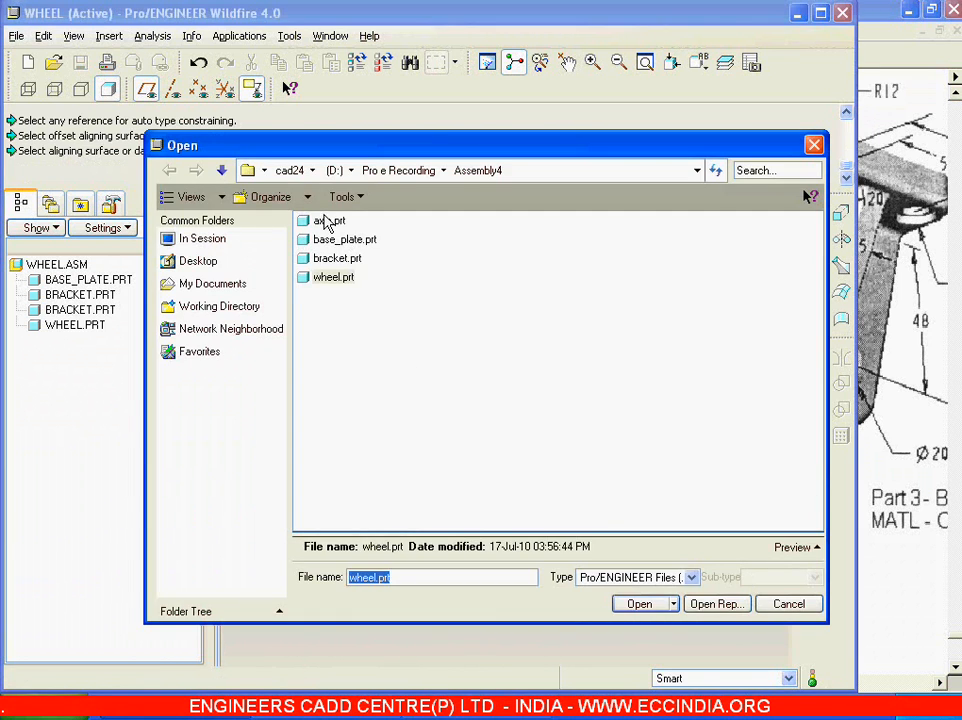
double_click(328, 222)
scroll(601, 575, "up", 3)
left_click(586, 565)
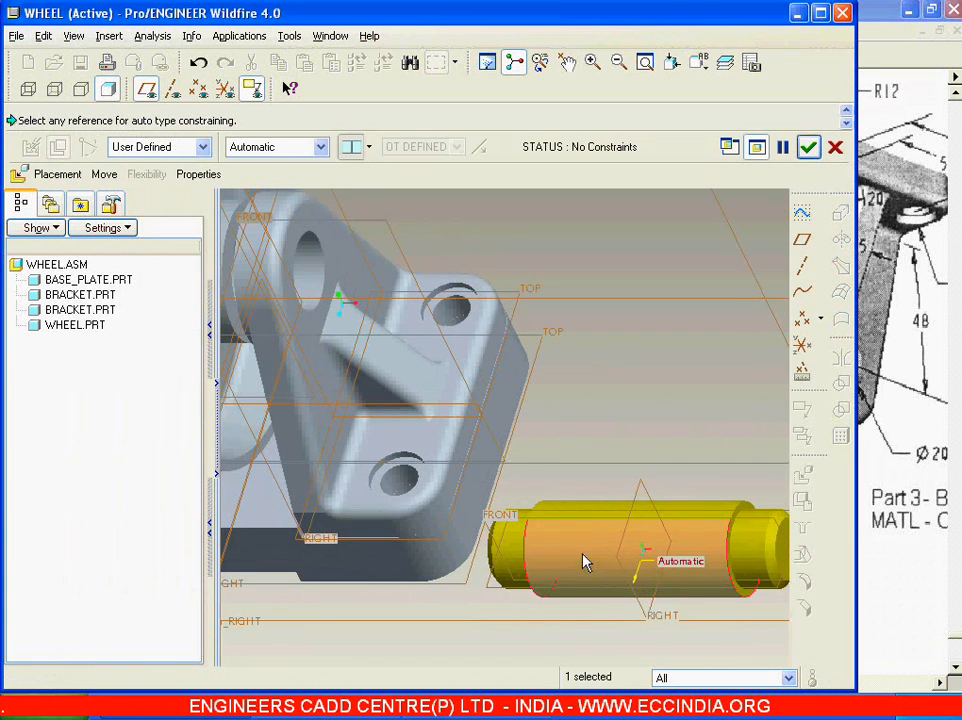
left_click(316, 288)
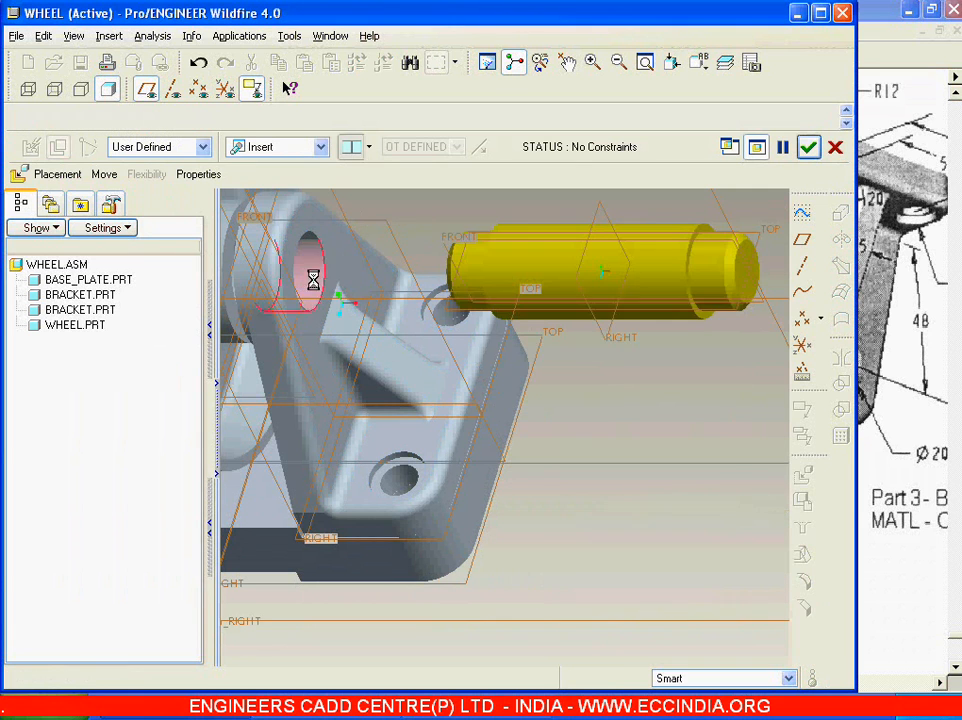
- Align the axle's RIGHT datum plane coincident with ASM_RIGHT and accept the axle's placement
left_click(580, 277)
scroll(634, 465, "up", 3)
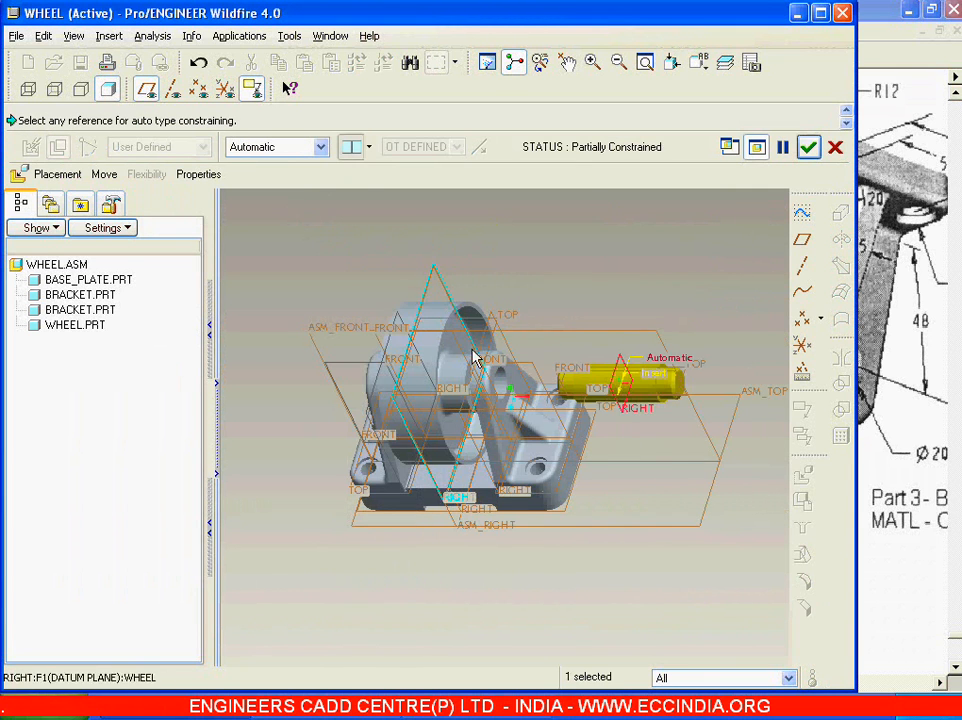
left_click(433, 277)
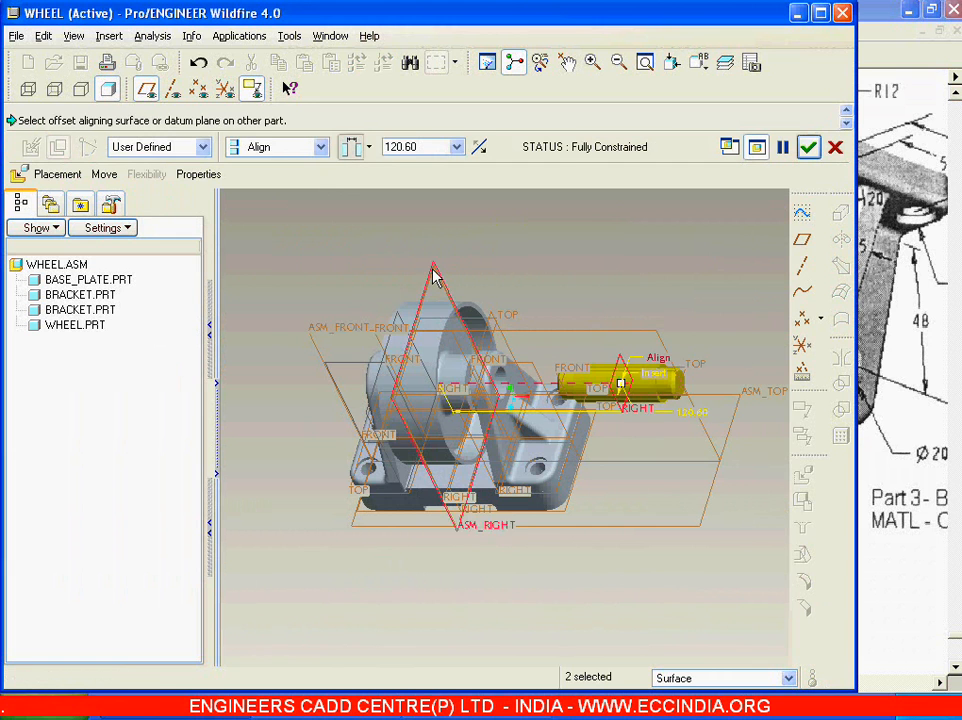
left_click(368, 147)
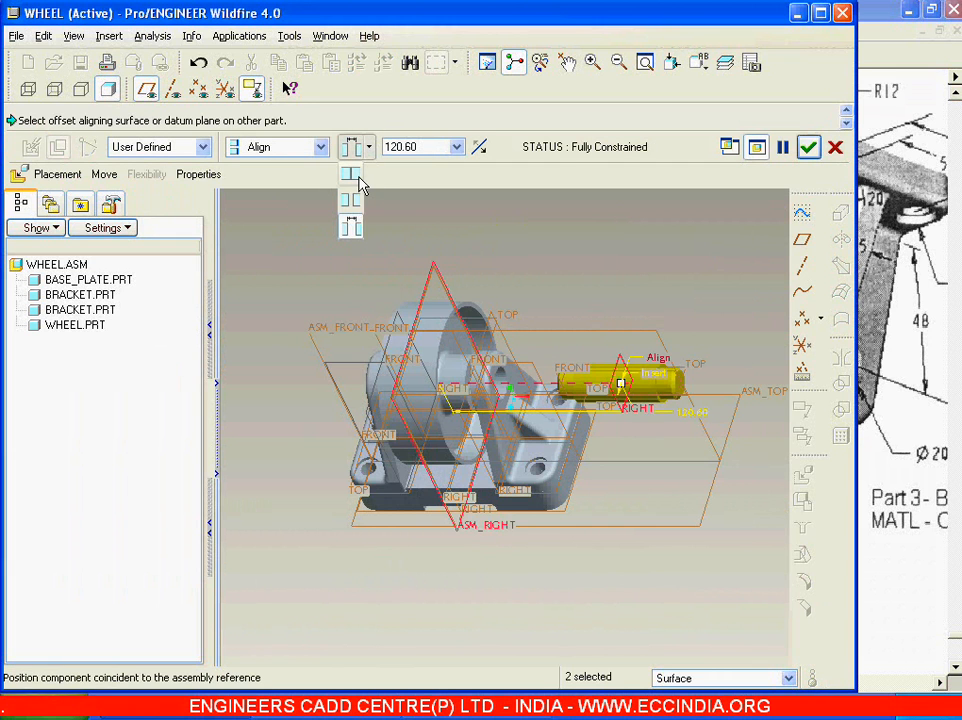
left_click(358, 177)
middle_click_drag(496, 270, 678, 307)
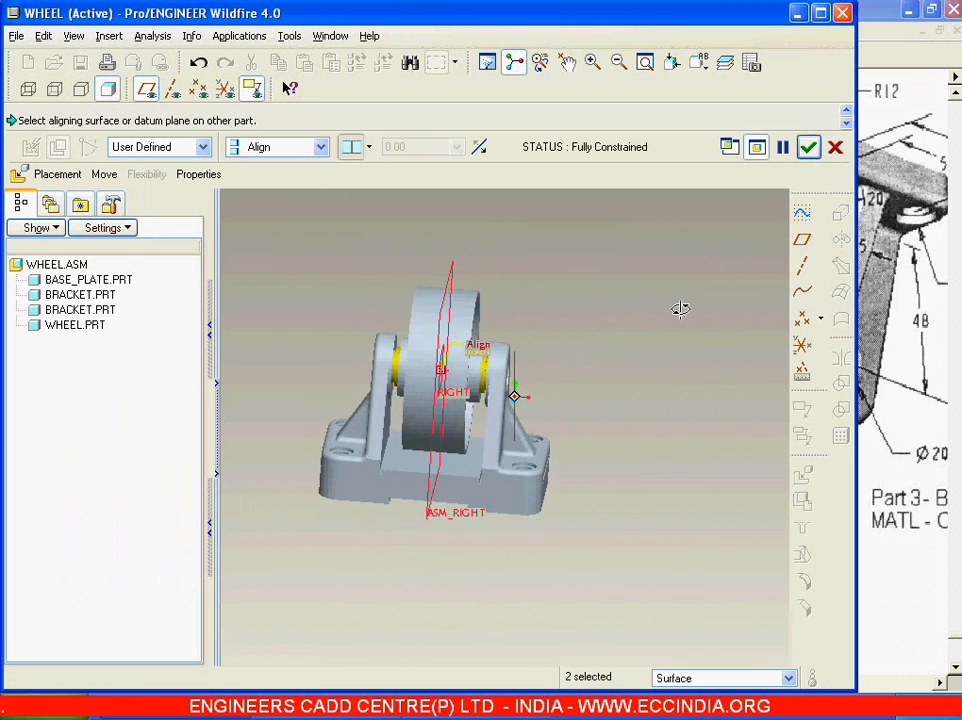
scroll(678, 307, "up", 3)
scroll(714, 222, "down", 1)
left_click(808, 147)
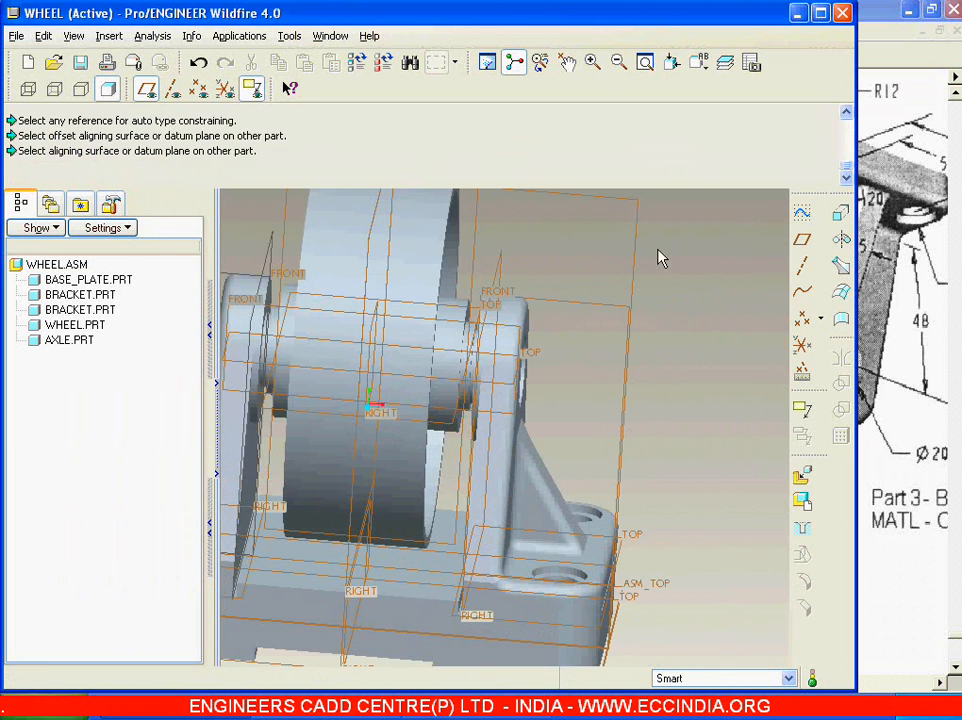
- Review the assembly in its default orientation with the datum planes hidden, and redisplay the planes
key("ctrl+d")
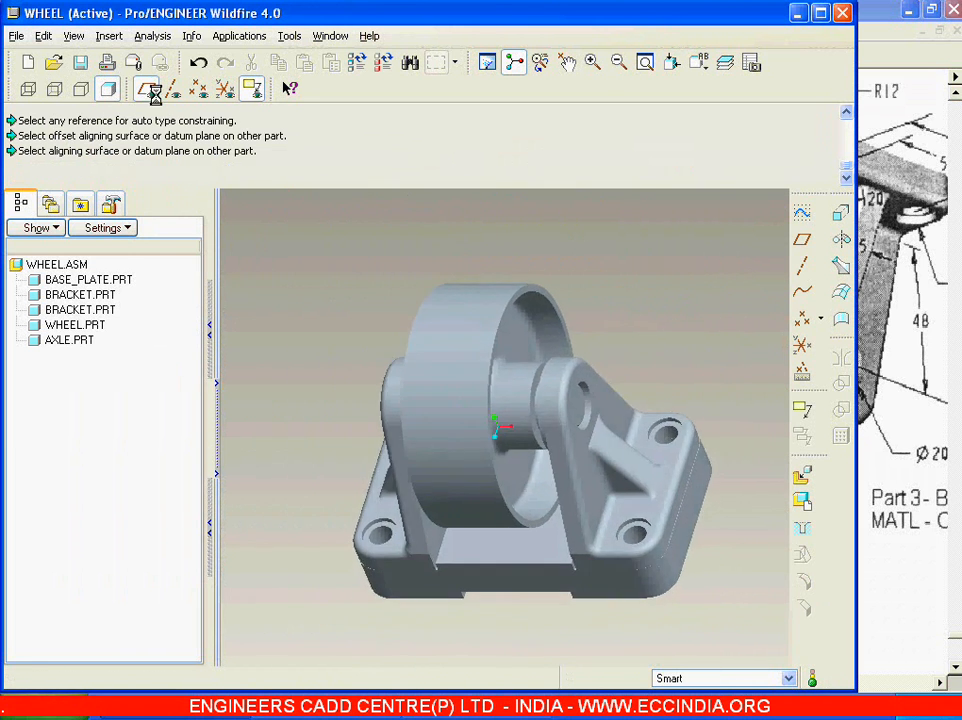
left_click(148, 88)
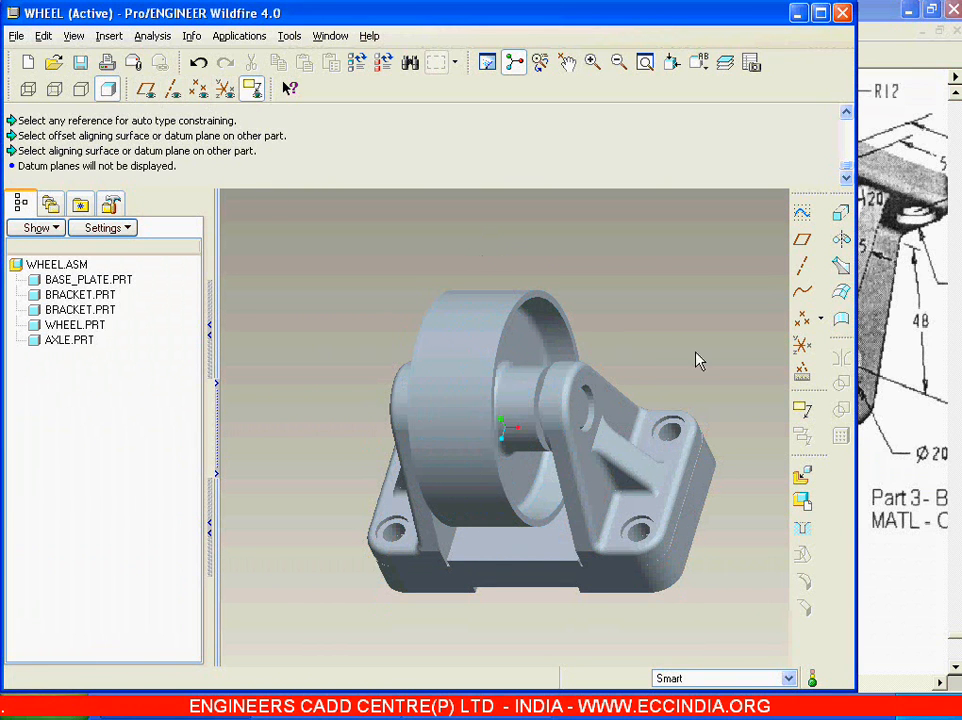
left_click(148, 88)
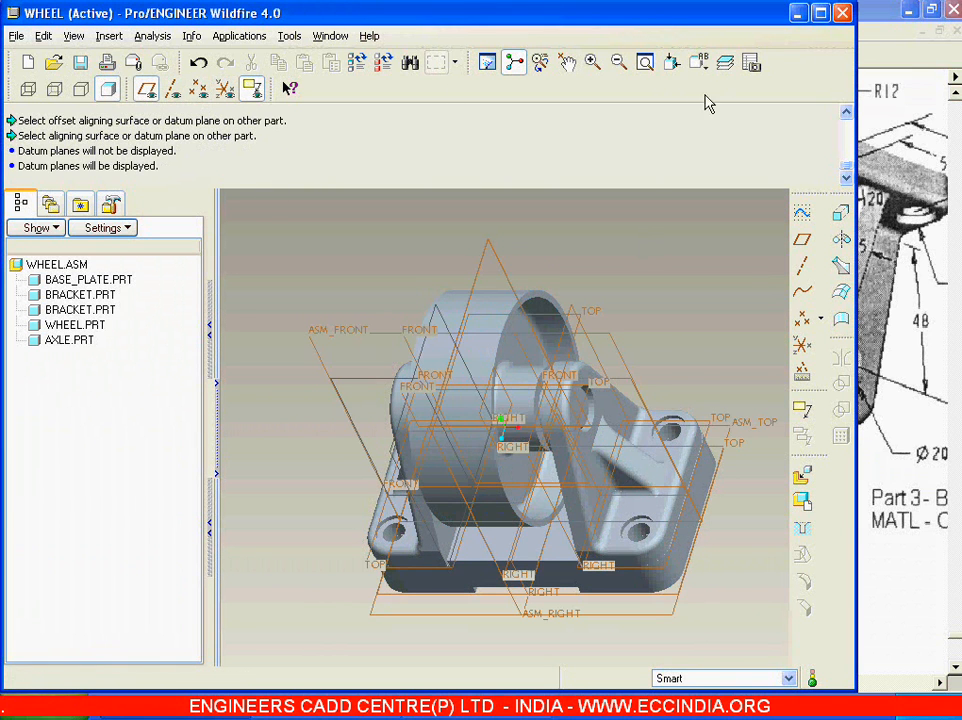
- Create a single planar model cross-section named A through the ASM_FRONT datum plane
left_click(751, 62)
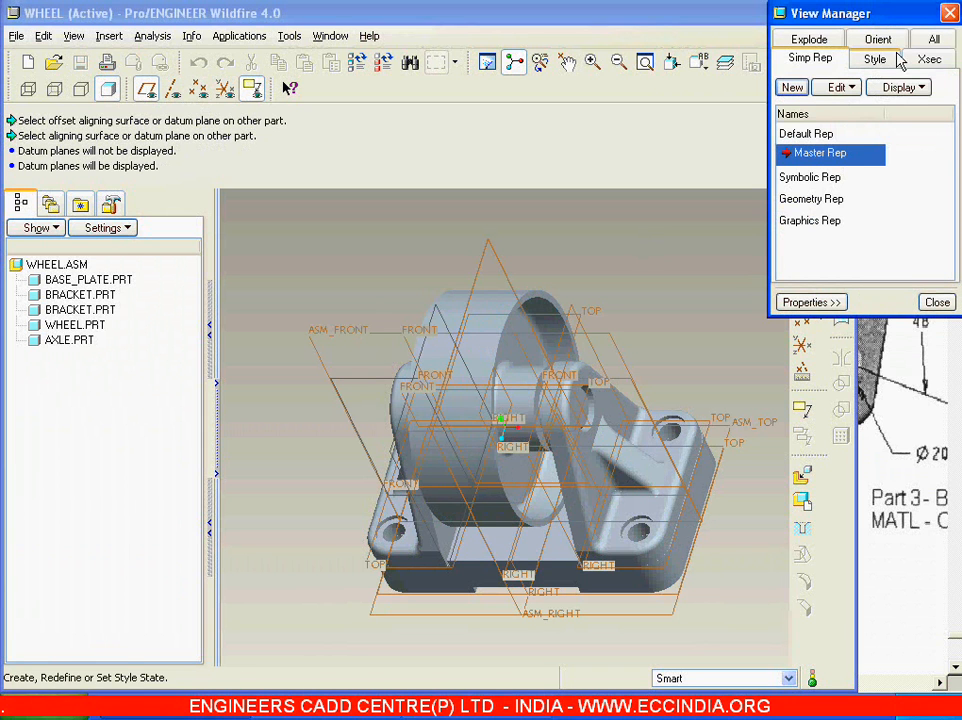
left_click(928, 59)
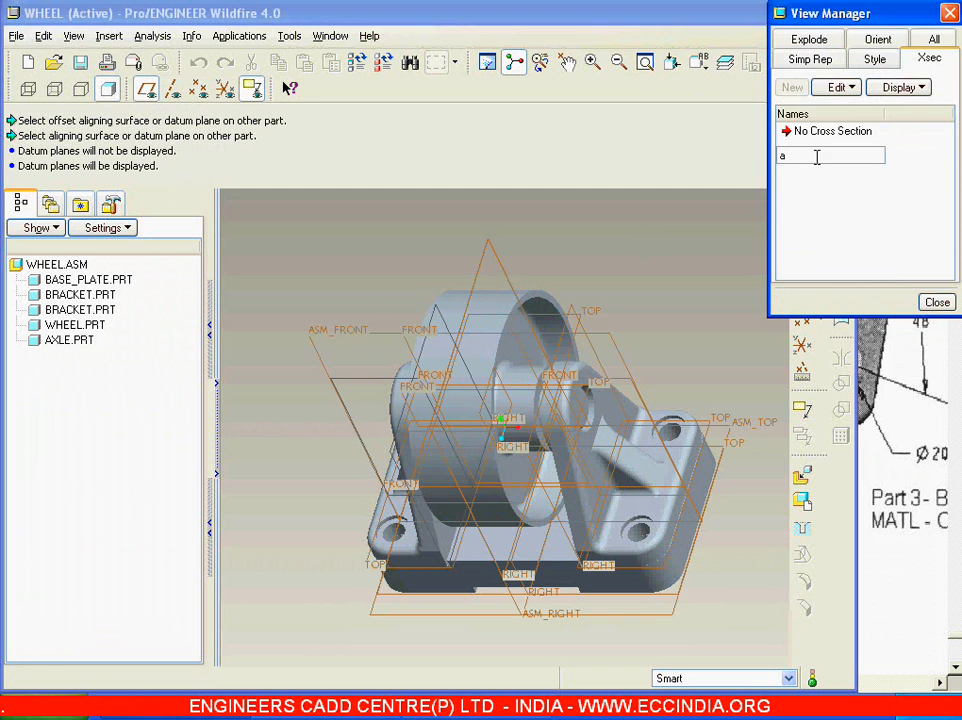
key("Return")
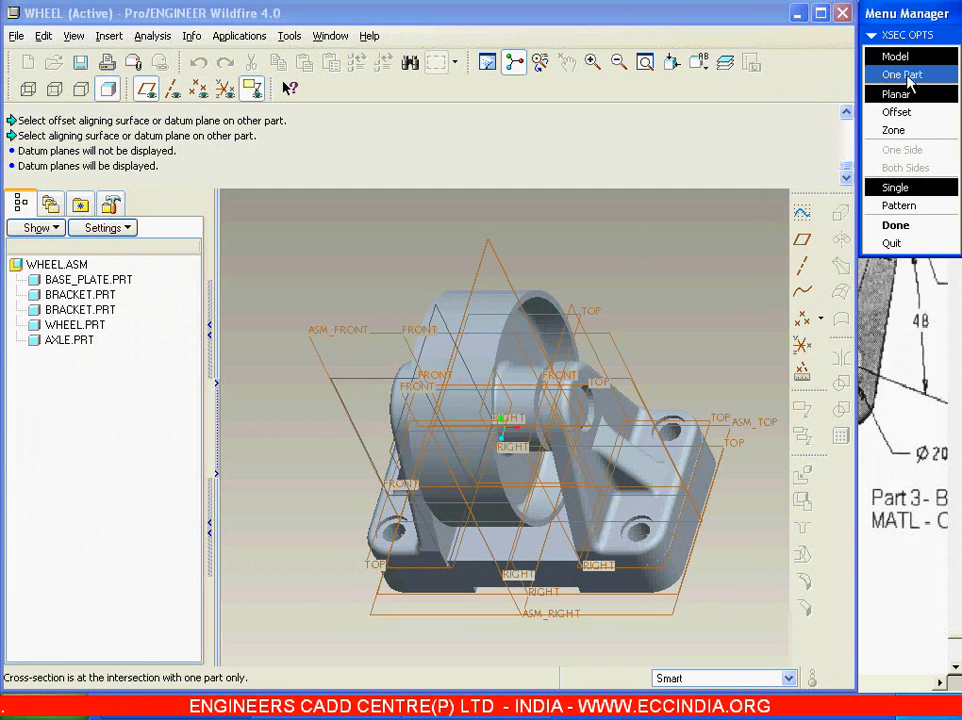
left_click(895, 225)
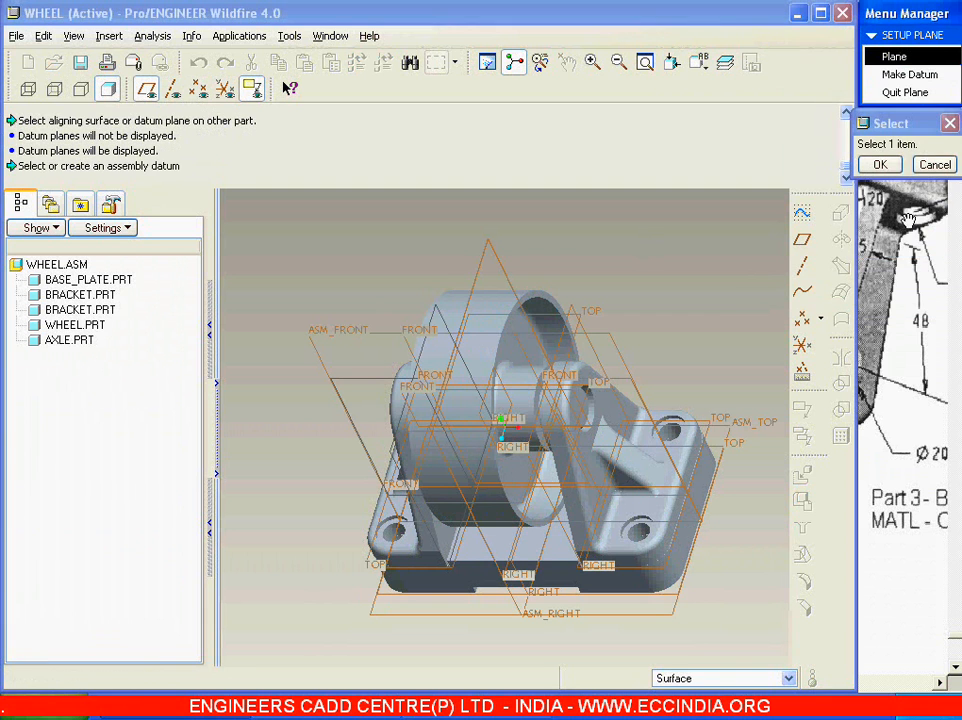
left_click(614, 343)
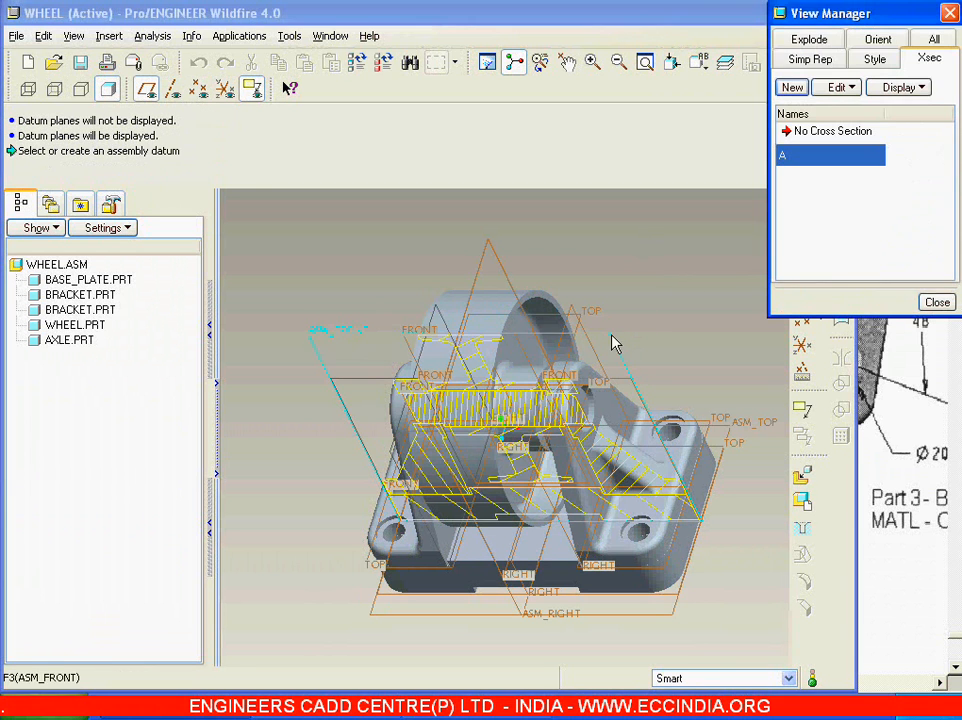
- Activate cross-section A, hide the datum planes, and examine how the axle, wheel, brackets and base plate fit together
double_click(800, 152)
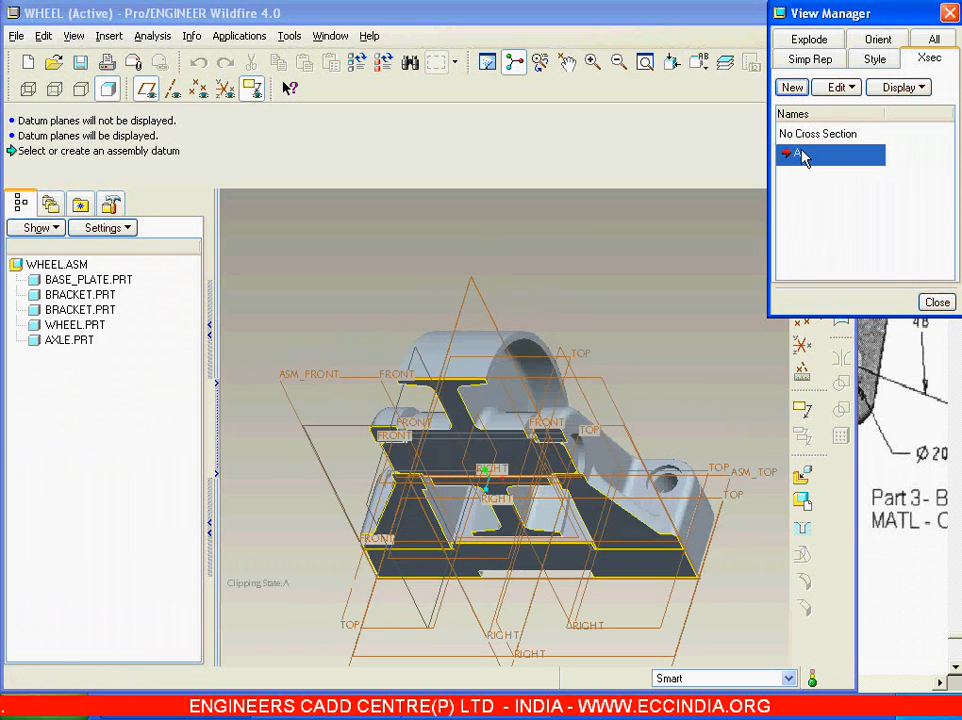
middle_click_drag(626, 408, 494, 601)
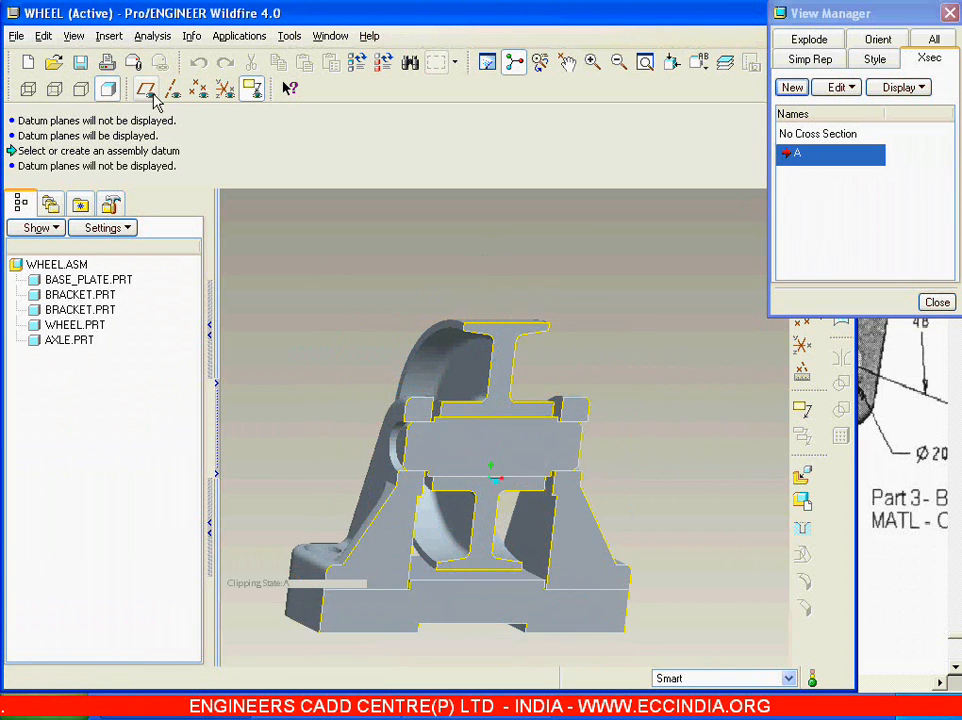
scroll(532, 487, "down", 2)
middle_click_drag(510, 505, 509, 477)
scroll(515, 485, "up", 3)
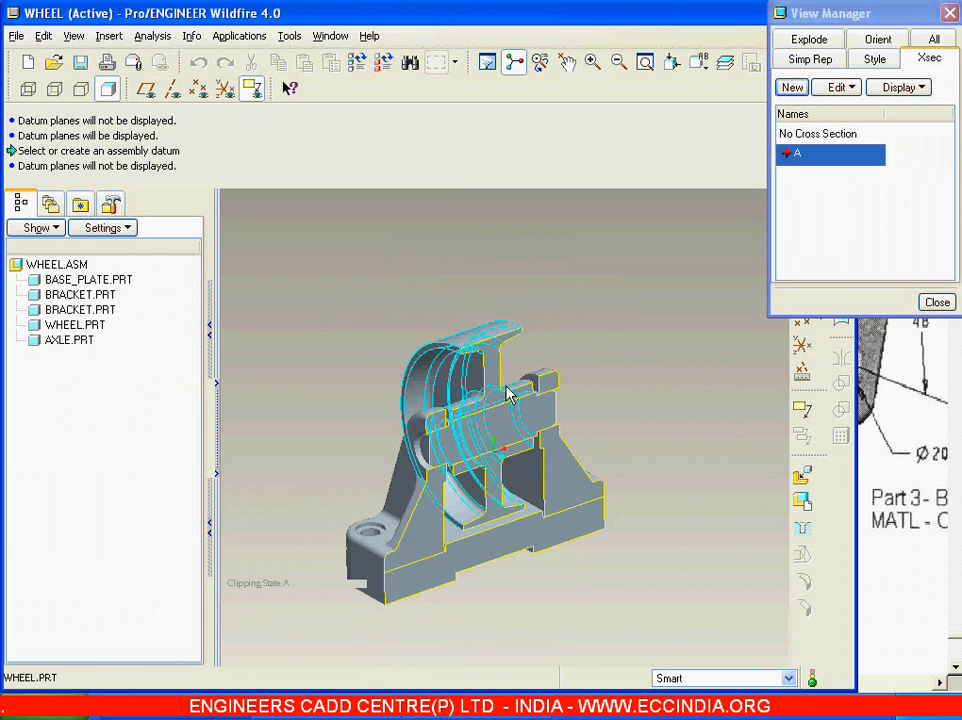
middle_click_drag(615, 445, 613, 431)
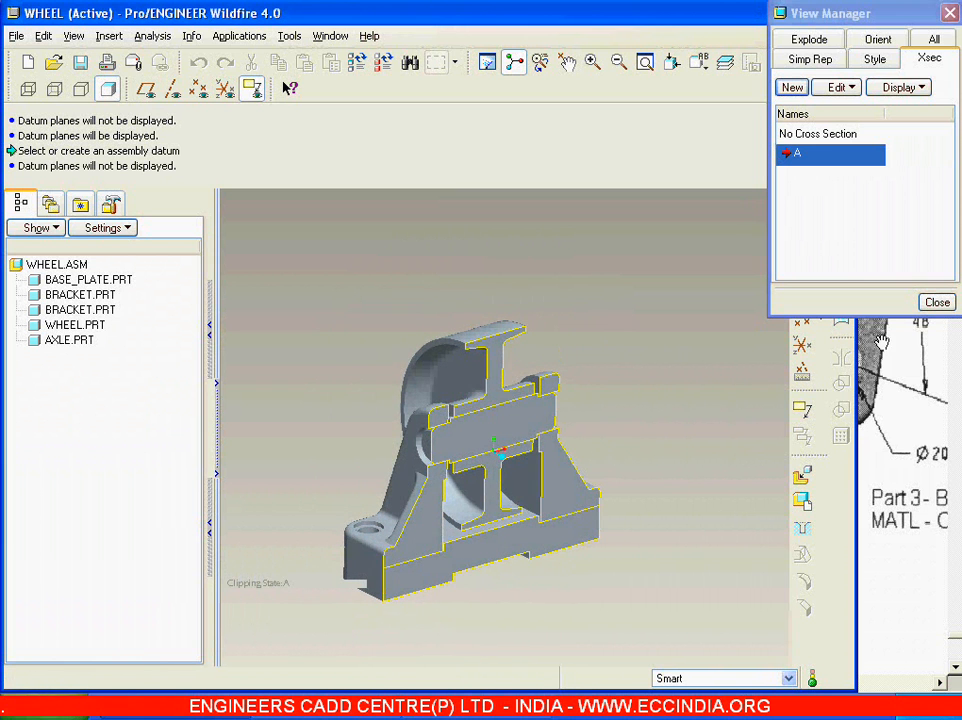
- Restore the uncut assembly by activating No Cross Section, and close the View Manager
double_click(820, 136)
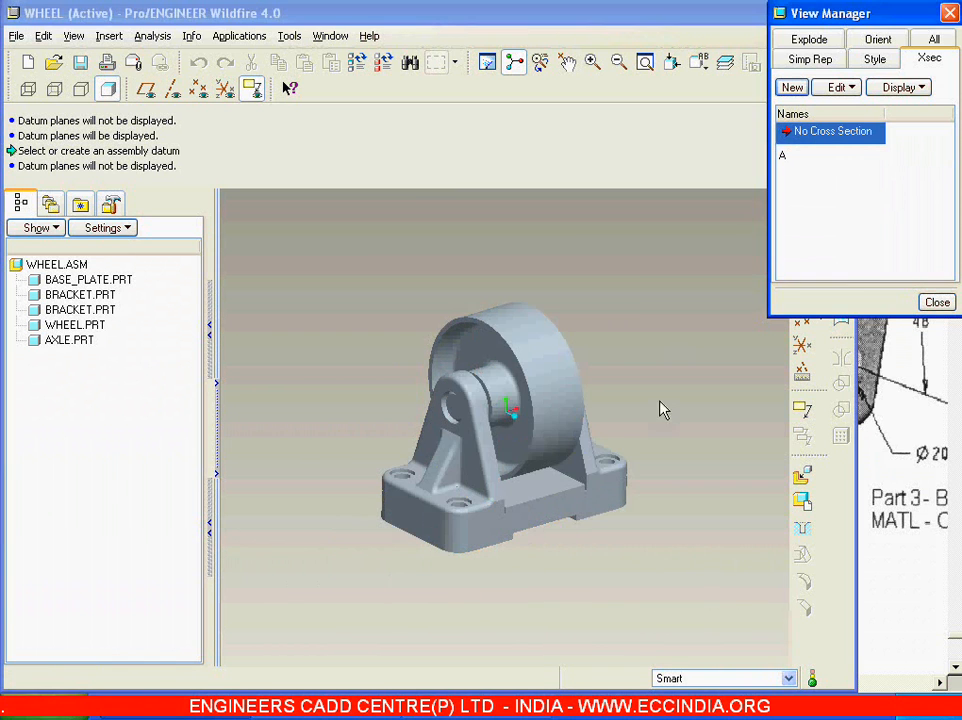
middle_click_drag(658, 415, 735, 355)
left_click(937, 302)
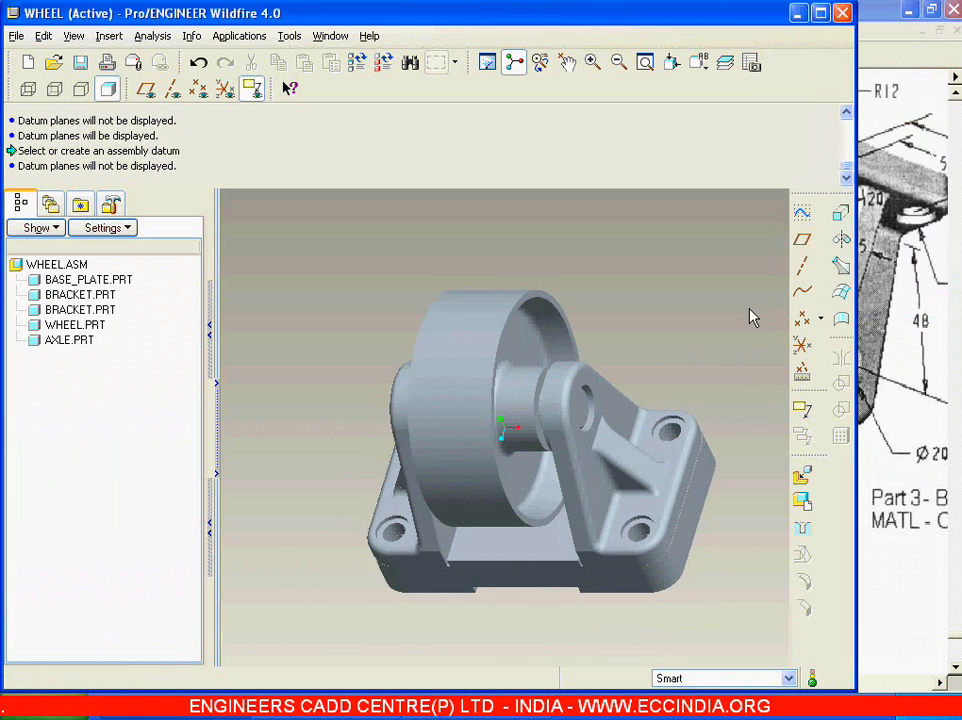